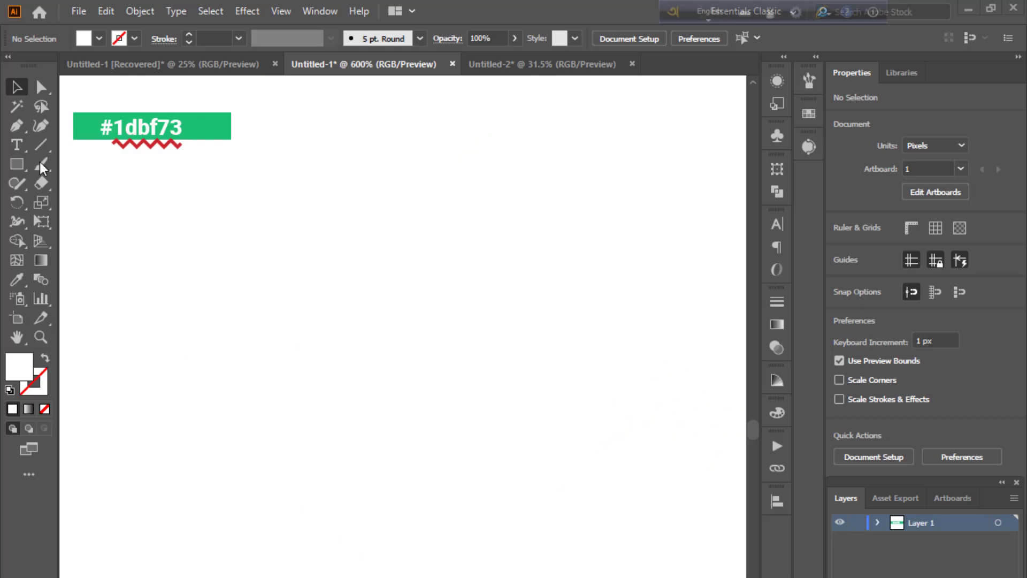
- Draw a long vertical line below the #1dbf73 swatch with a 0.25 pt stroke weight
{"action": "left_click", "coordinate": [39, 145]}
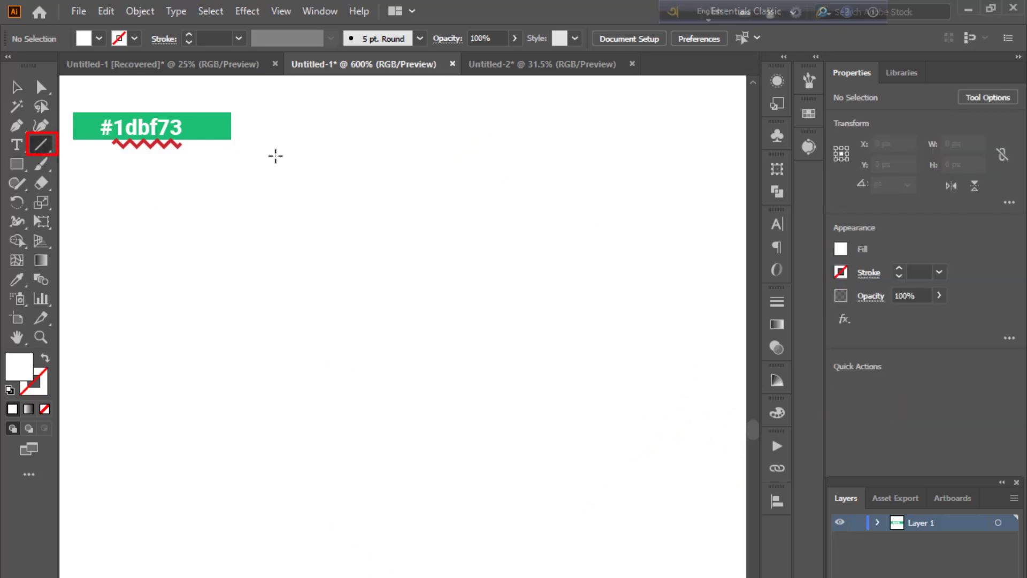
{"action": "left_click_drag", "start_coordinate": [276, 156], "coordinate": [284, 503]}
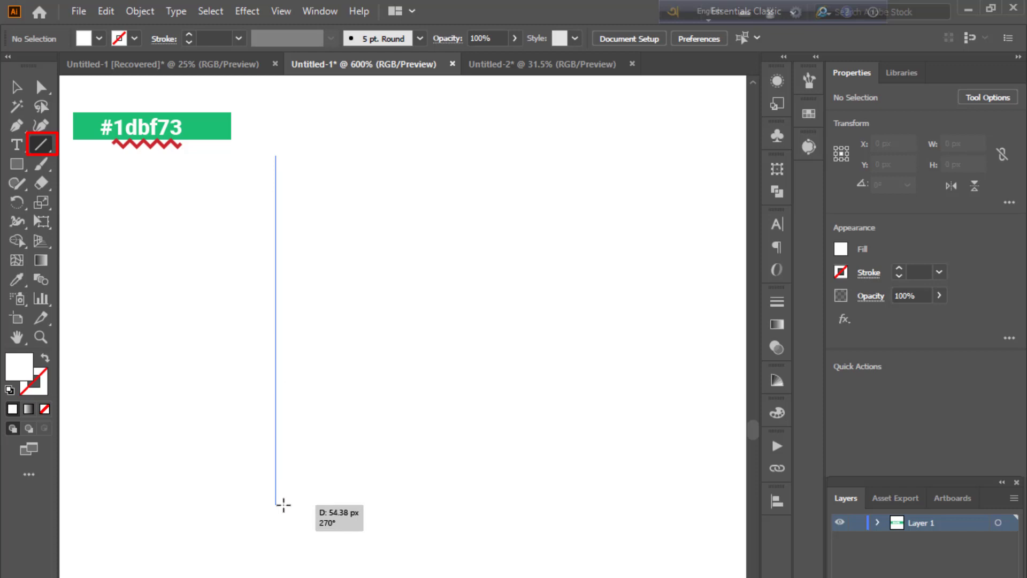
{"action": "left_click", "coordinate": [218, 37]}
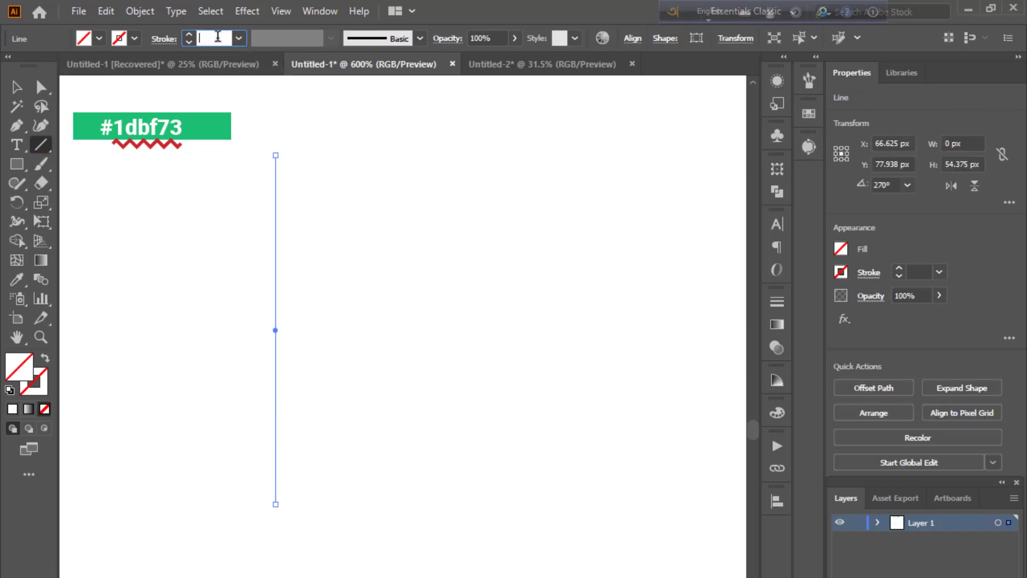
{"action": "type", "text": "0.25"}
{"action": "key", "text": "Return"}
{"action": "left_click", "coordinate": [16, 87]}
- Alt-drag a copy of the line slightly right and group the two lines
{"action": "left_click", "coordinate": [223, 331]}
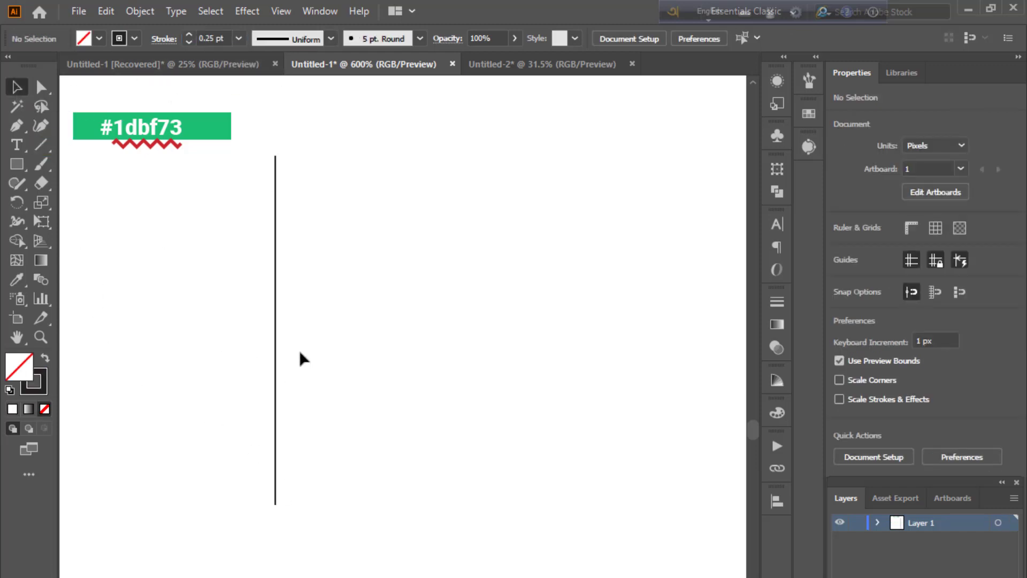
{"action": "left_click", "coordinate": [275, 353]}
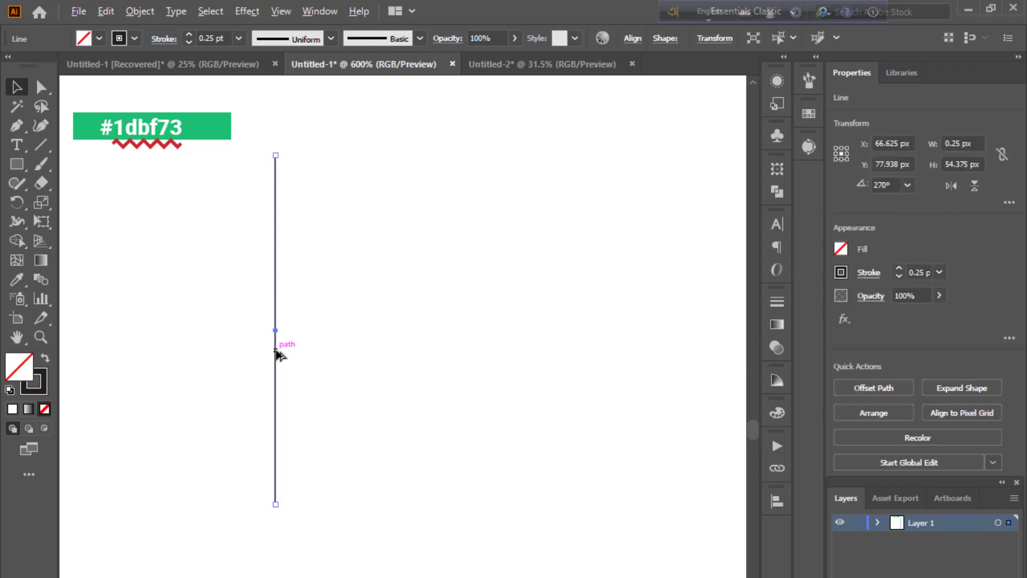
{"action": "left_click_drag", "start_coordinate": [276, 353], "coordinate": [297, 355]}
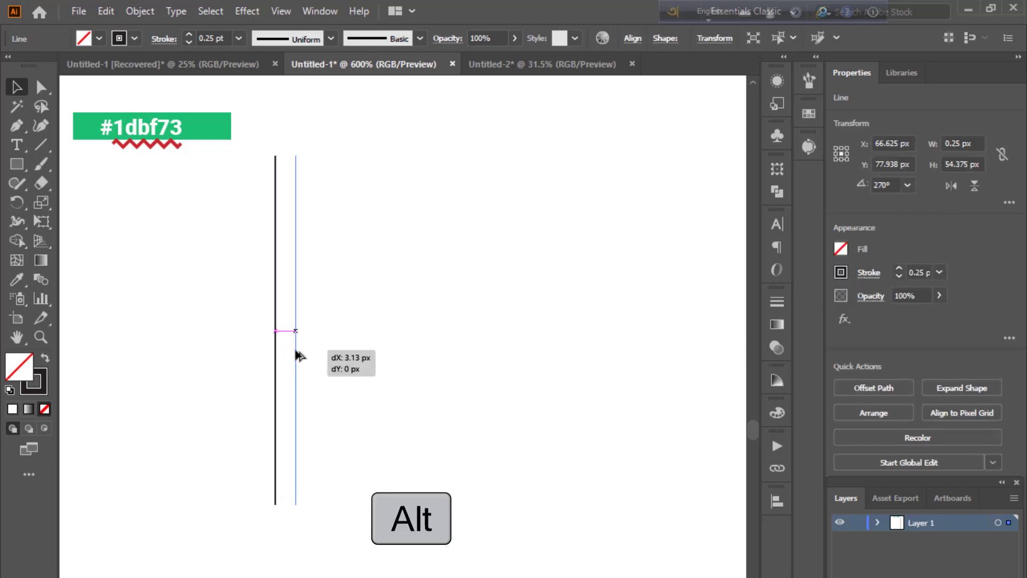
{"action": "left_click_drag", "start_coordinate": [298, 356], "coordinate": [296, 353]}
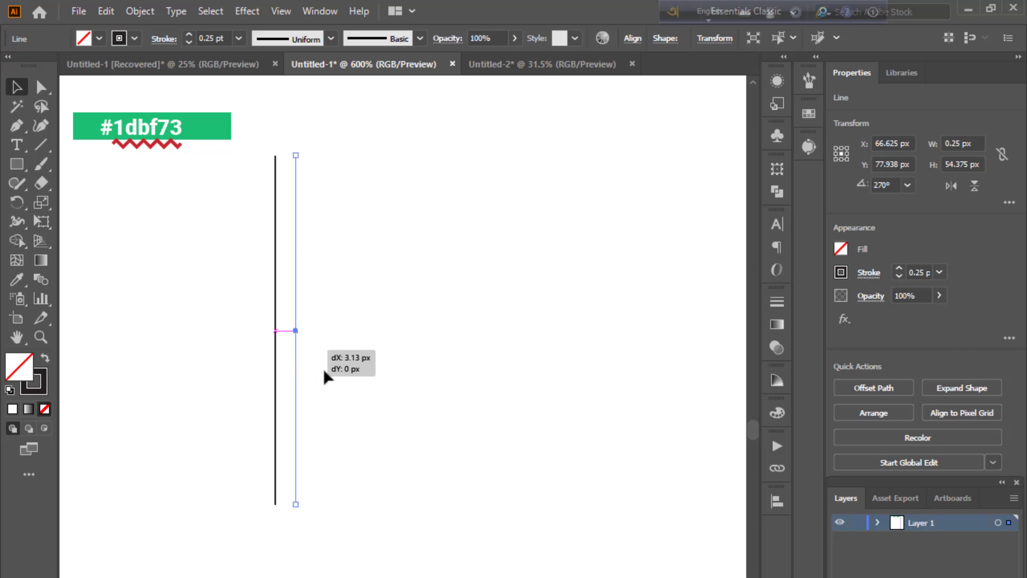
{"action": "mouse_move", "coordinate": [353, 391]}
{"action": "left_mouse_down"}
{"action": "mouse_move", "coordinate": [250, 381]}
{"action": "mouse_move", "coordinate": [239, 395]}
{"action": "left_mouse_up"}
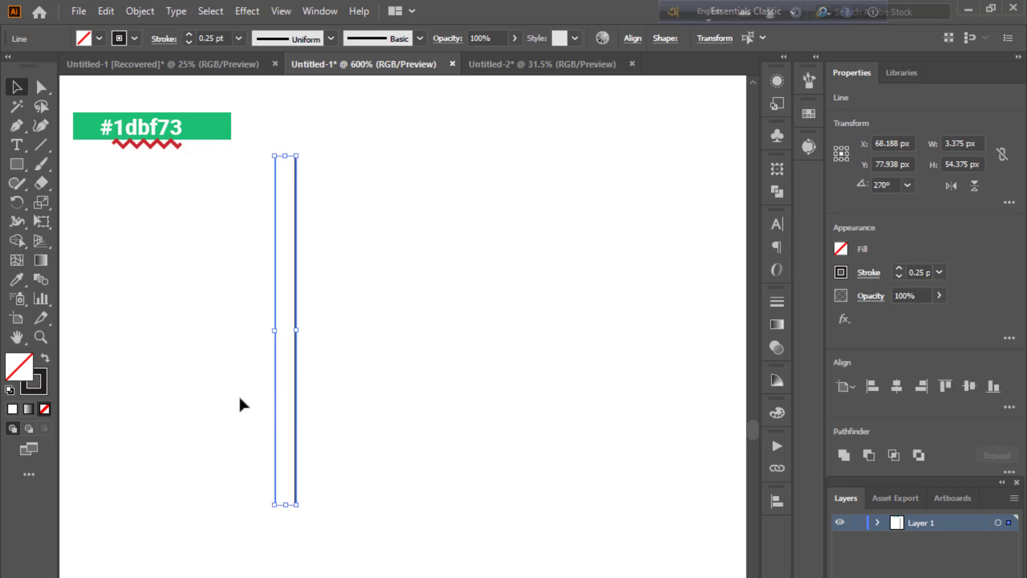
{"action": "key", "text": "ctrl+g"}
- Copy the grouped pair to the right, giving four evenly spaced vertical lines
{"action": "left_click", "coordinate": [390, 425]}
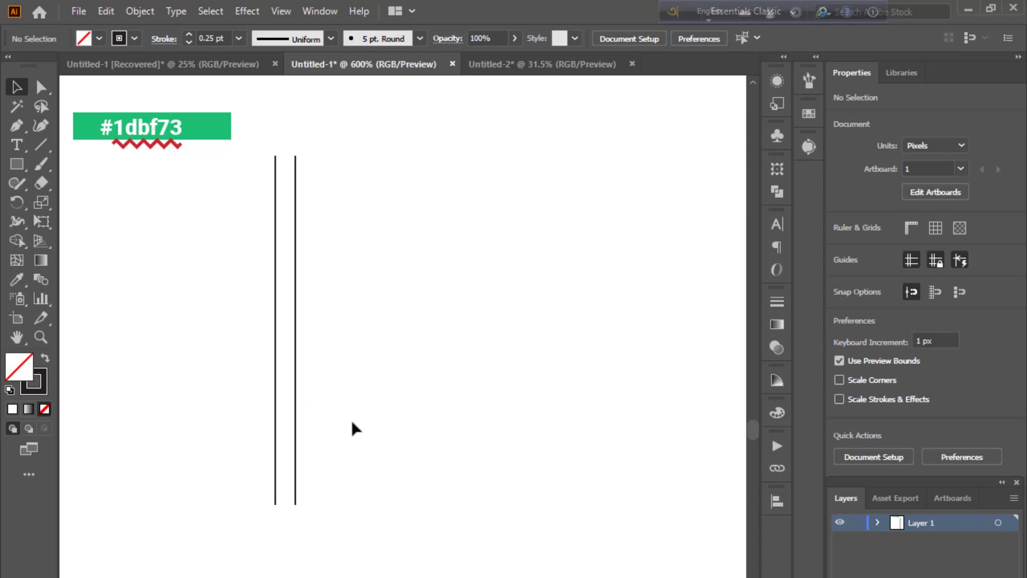
{"action": "left_click", "coordinate": [296, 400]}
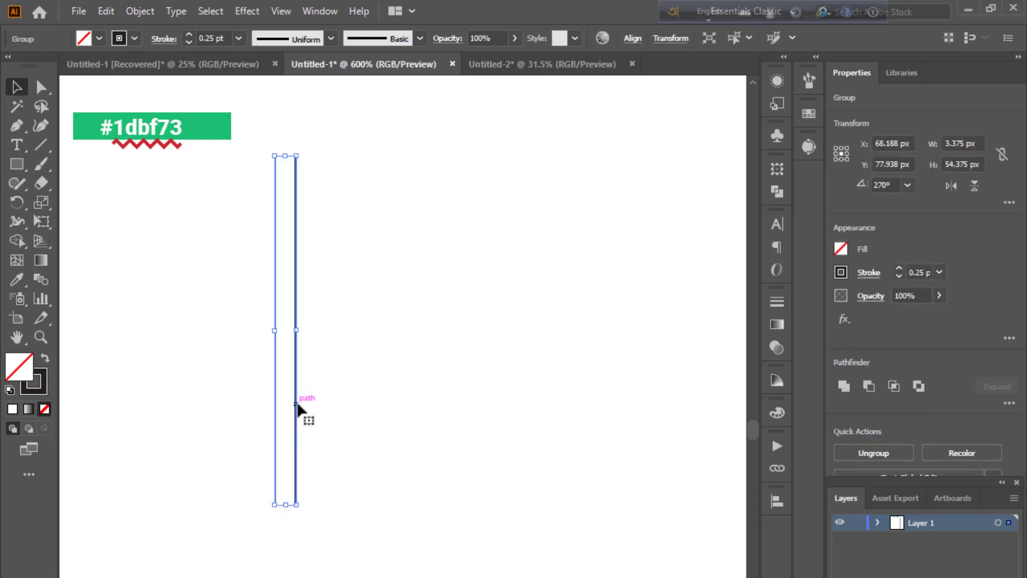
{"action": "left_click_drag", "start_coordinate": [297, 404], "coordinate": [342, 409]}
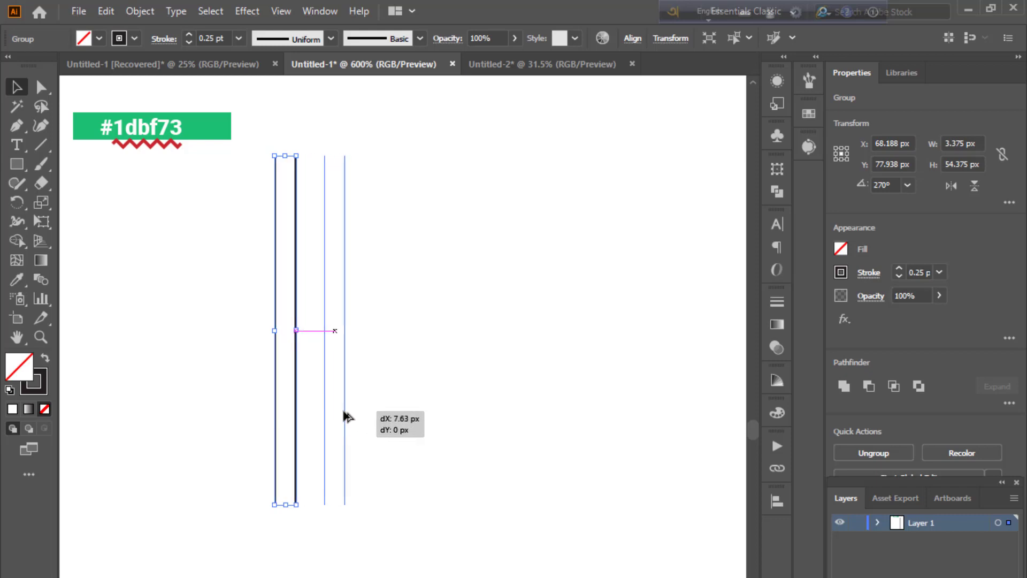
{"action": "mouse_move", "coordinate": [341, 408]}
{"action": "left_mouse_down"}
{"action": "mouse_move", "coordinate": [316, 409]}
{"action": "mouse_move", "coordinate": [337, 413]}
{"action": "left_mouse_up"}
{"action": "left_click", "coordinate": [293, 559]}
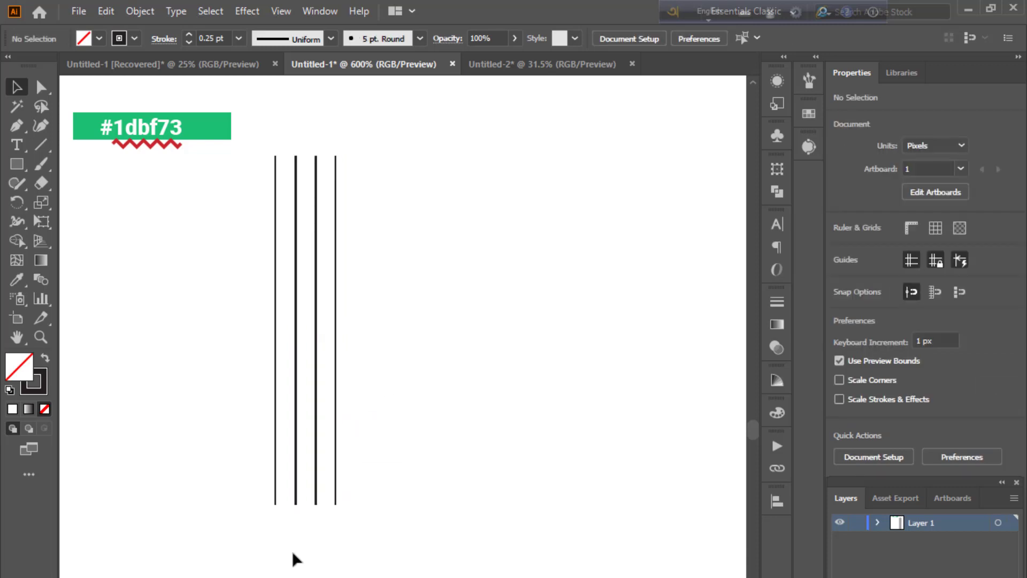
{"action": "left_click_drag", "start_coordinate": [299, 504], "coordinate": [298, 514]}
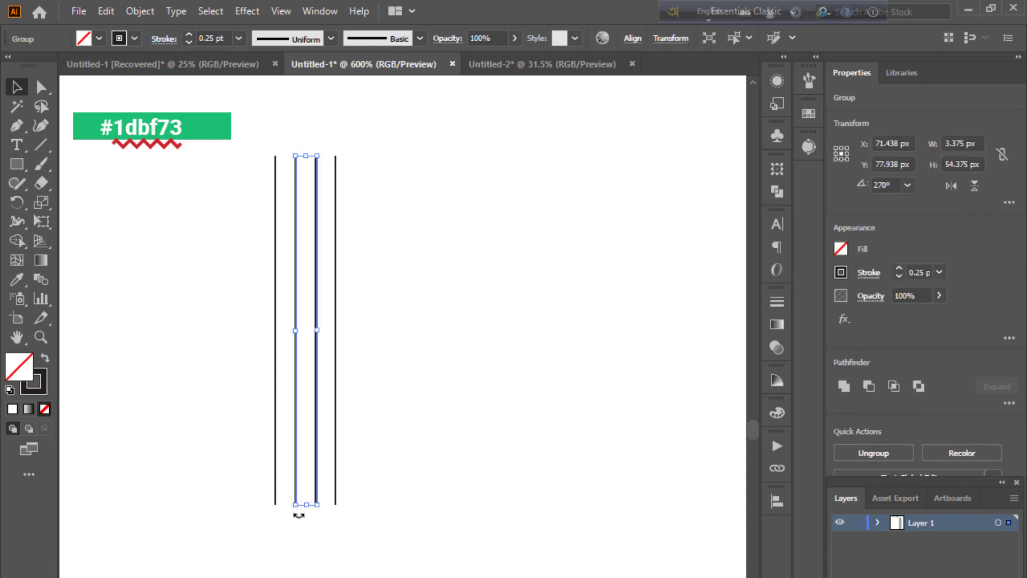
{"action": "left_click", "coordinate": [326, 552]}
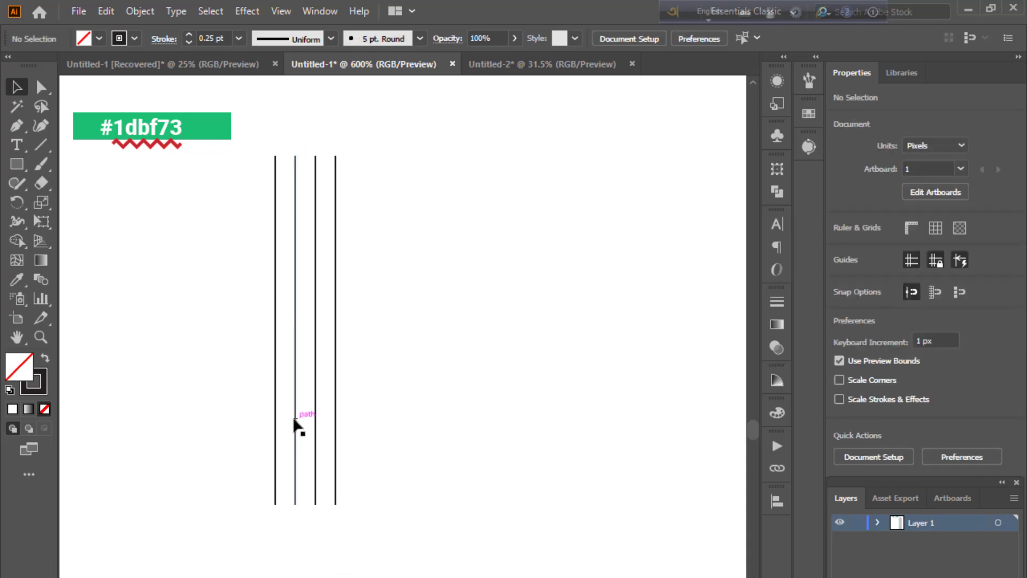
- Draw a horizontal line across the vertical lines
{"action": "scroll", "coordinate": [395, 446], "scroll_direction": "up", "scroll_amount": 2, "text": "alt"}
{"action": "scroll", "coordinate": [395, 446], "scroll_direction": "up", "scroll_amount": 1, "text": "alt"}
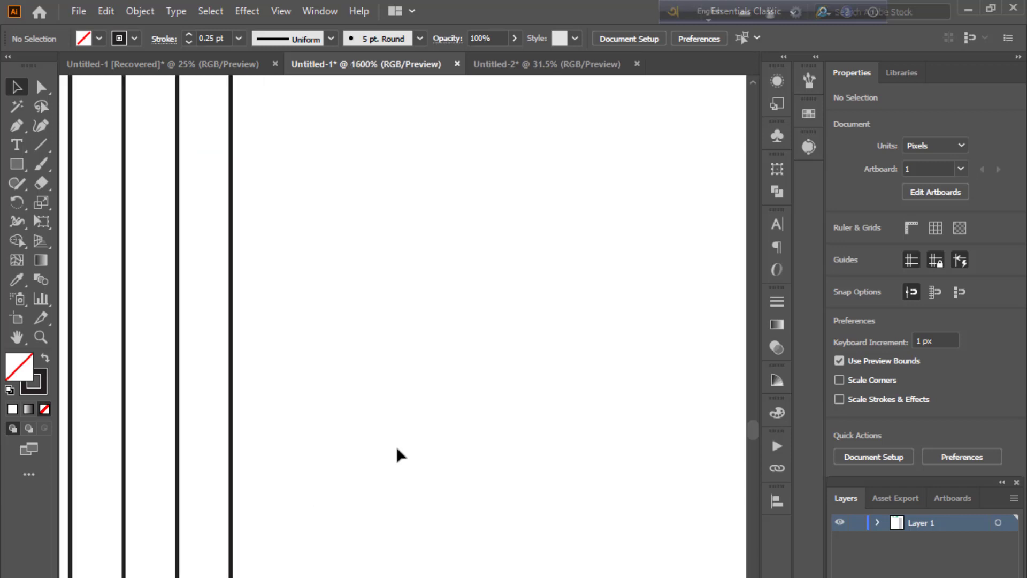
{"action": "left_click_drag", "start_coordinate": [386, 443], "coordinate": [517, 496]}
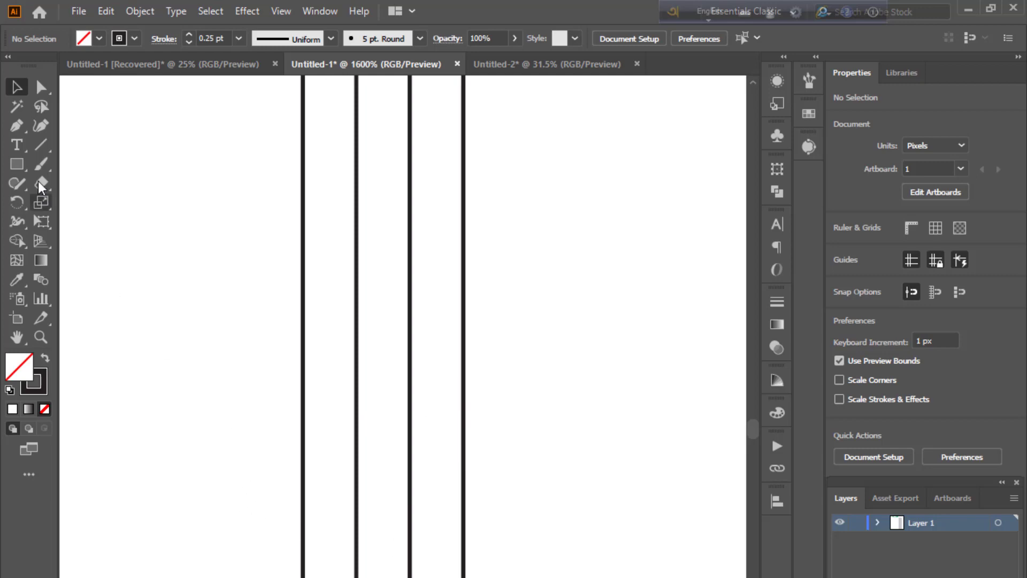
{"action": "left_click", "coordinate": [37, 142]}
{"action": "mouse_move", "coordinate": [205, 499]}
{"action": "left_mouse_down"}
{"action": "mouse_move", "coordinate": [732, 551]}
{"action": "mouse_move", "coordinate": [665, 545]}
{"action": "left_mouse_up"}
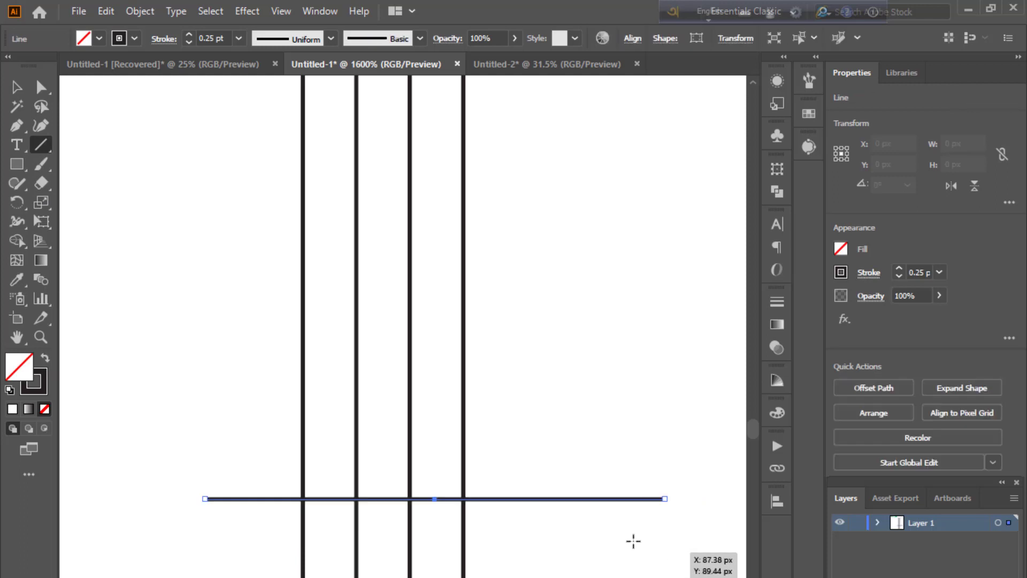
{"action": "scroll", "coordinate": [588, 530], "scroll_direction": "down", "scroll_amount": 2}
{"action": "scroll", "coordinate": [549, 522], "scroll_direction": "down", "scroll_amount": 1}
{"action": "scroll", "coordinate": [549, 522], "scroll_direction": "up", "scroll_amount": 3}
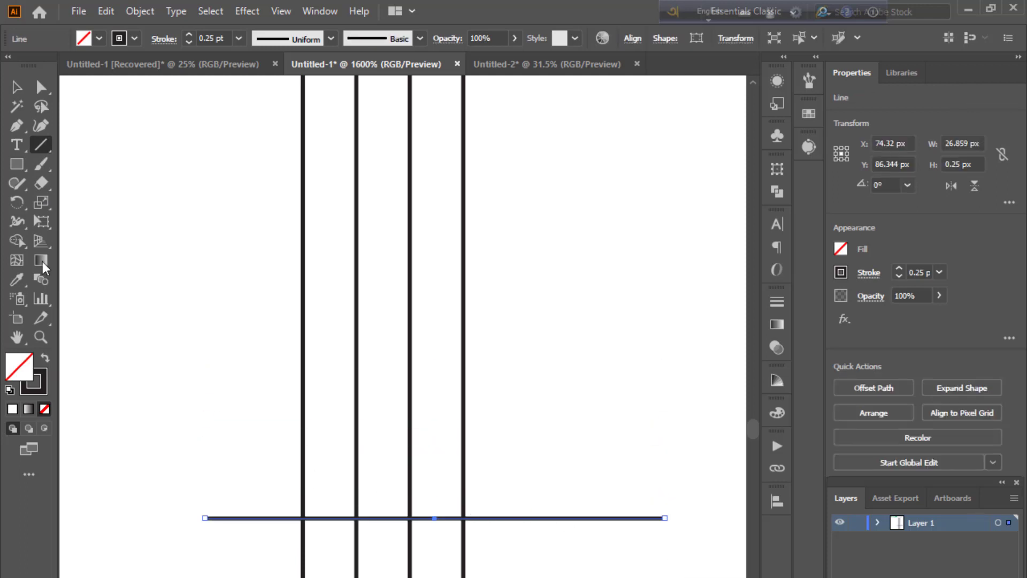
{"action": "left_click", "coordinate": [12, 89]}
{"action": "left_click", "coordinate": [152, 246]}
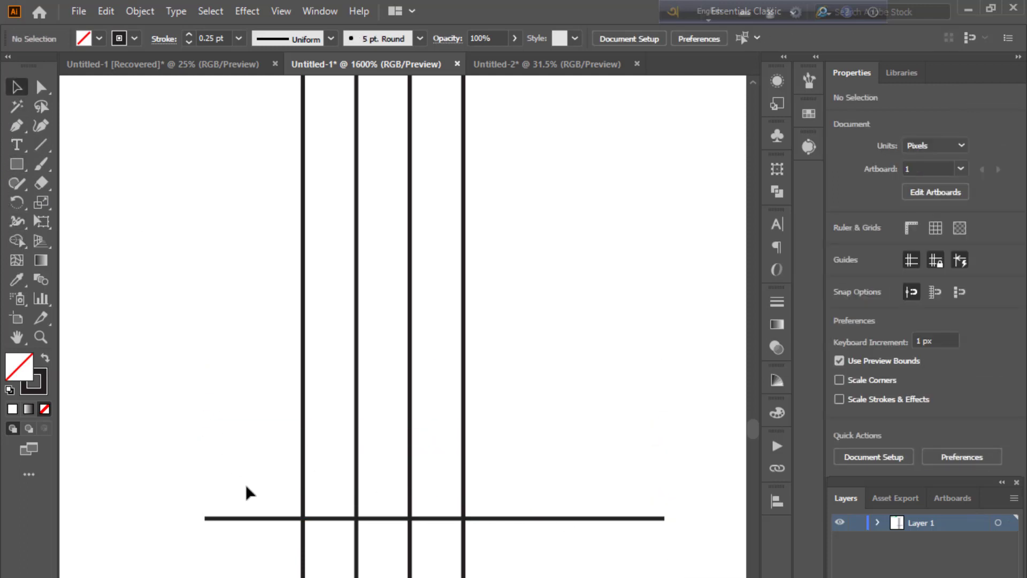
- Duplicate the right-hand vertical pair, rotate it 90° to horizontal, and move it up across the verticals
{"action": "left_click", "coordinate": [410, 419]}
{"action": "key", "text": "ctrl+minus"}
{"action": "key", "text": "ctrl+minus"}
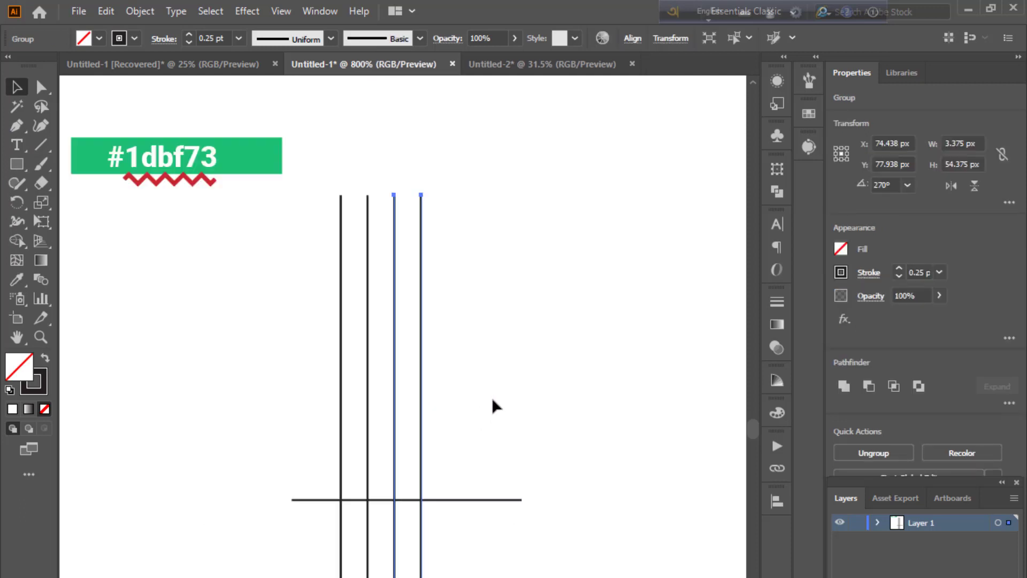
{"action": "key", "text": "ctrl+minus"}
{"action": "left_click_drag", "start_coordinate": [413, 403], "coordinate": [450, 397]}
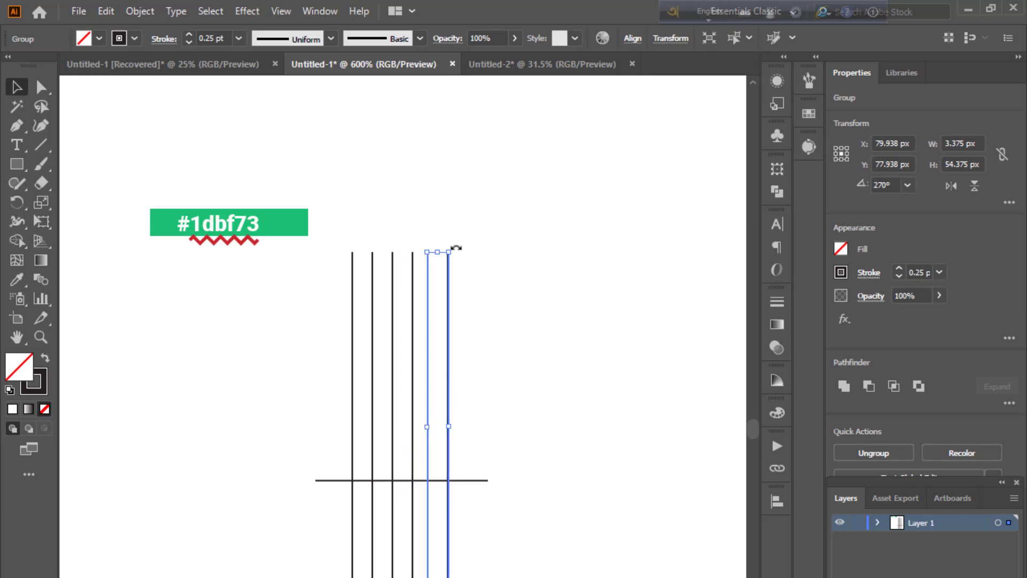
{"action": "left_click_drag", "start_coordinate": [455, 247], "coordinate": [612, 427]}
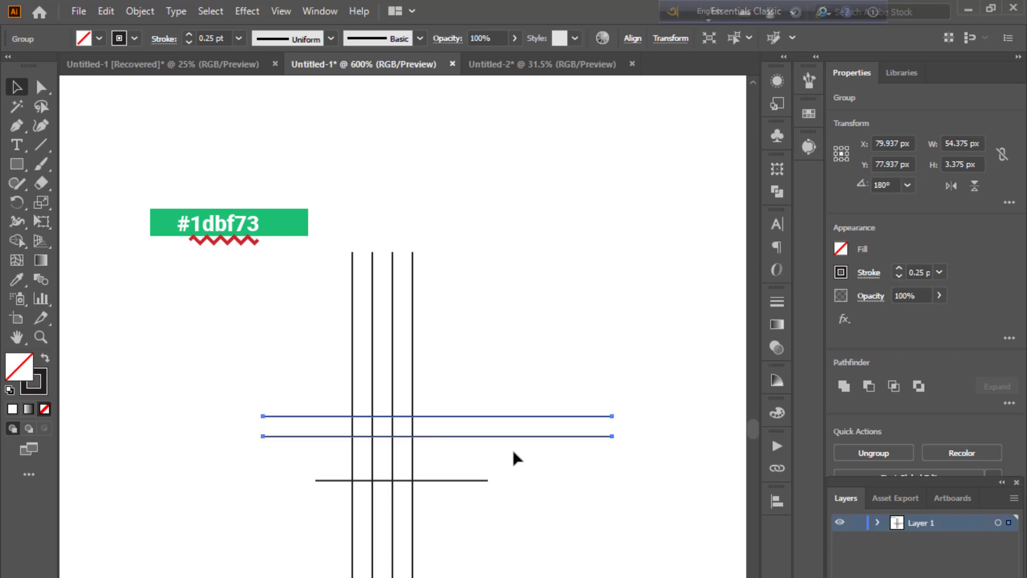
{"action": "key", "text": "ctrl+z"}
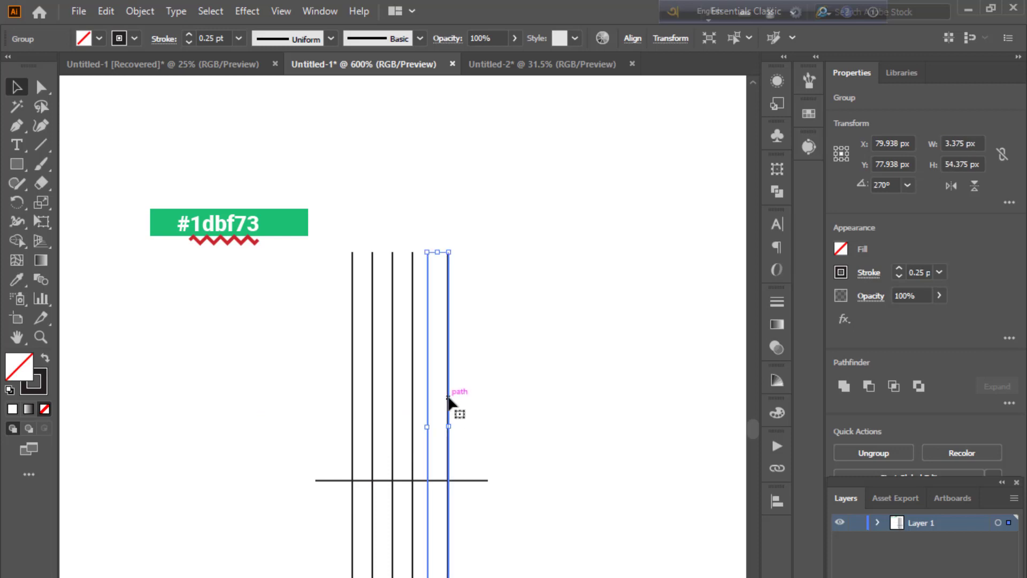
{"action": "left_click_drag", "start_coordinate": [448, 397], "coordinate": [511, 398], "text": "alt"}
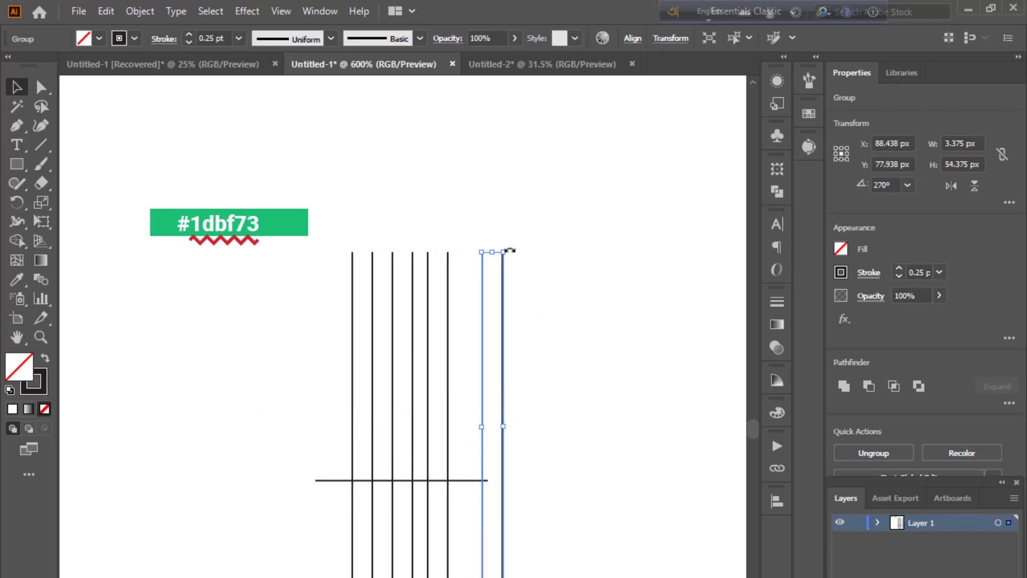
{"action": "left_click_drag", "start_coordinate": [509, 249], "coordinate": [588, 440]}
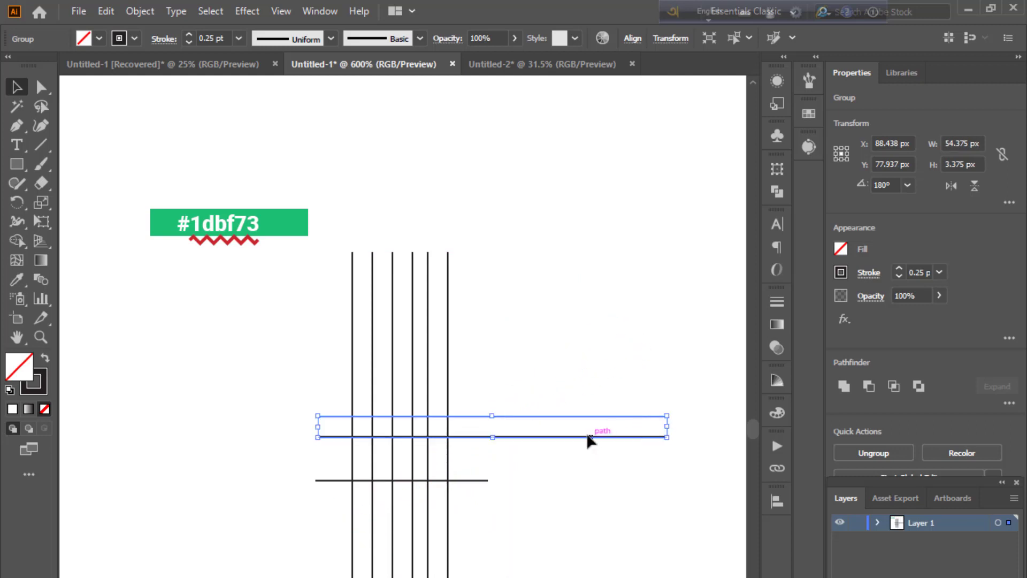
{"action": "left_click_drag", "start_coordinate": [588, 439], "coordinate": [519, 420]}
- Move the horizontal line pair higher up the grid
{"action": "left_click", "coordinate": [529, 485]}
{"action": "scroll", "coordinate": [469, 368], "scroll_direction": "up", "scroll_amount": 3, "text": "alt"}
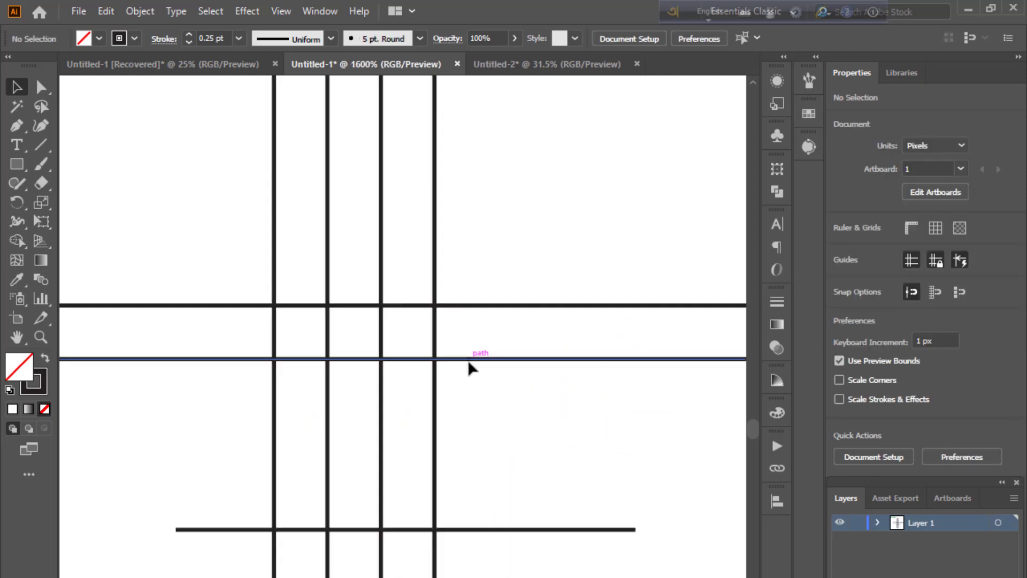
{"action": "left_click_drag", "start_coordinate": [474, 369], "coordinate": [478, 283]}
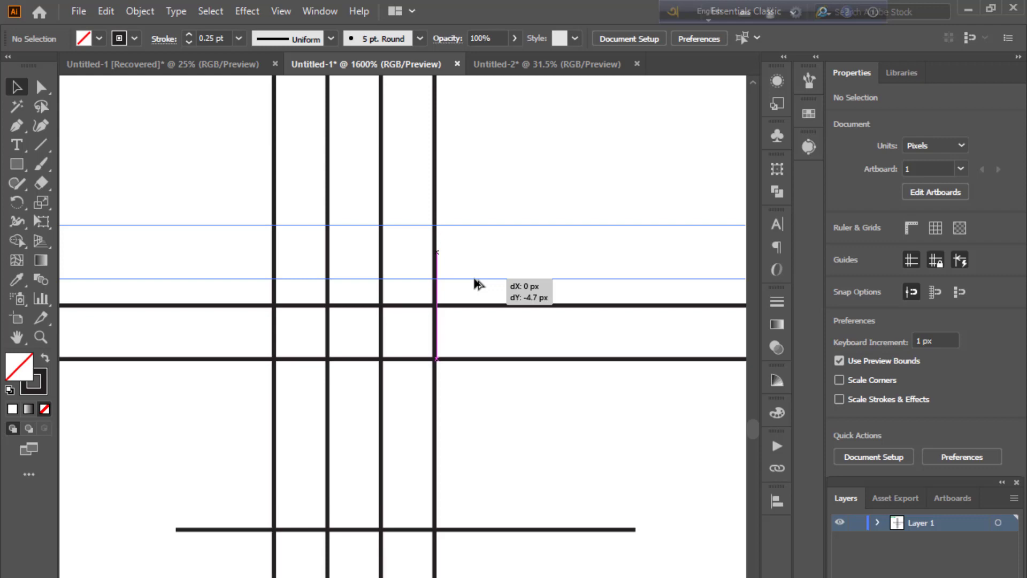
{"action": "left_click_drag", "start_coordinate": [478, 283], "coordinate": [480, 264]}
{"action": "left_click", "coordinate": [526, 382]}
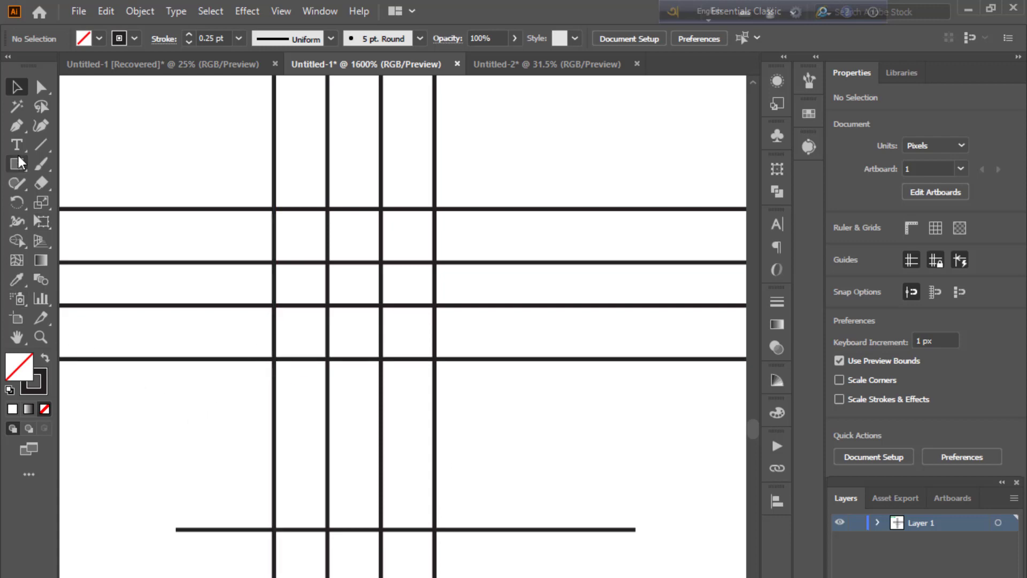
- Draw a new vertical line at the left of the grid and nudge it slightly right
{"action": "left_click", "coordinate": [40, 142]}
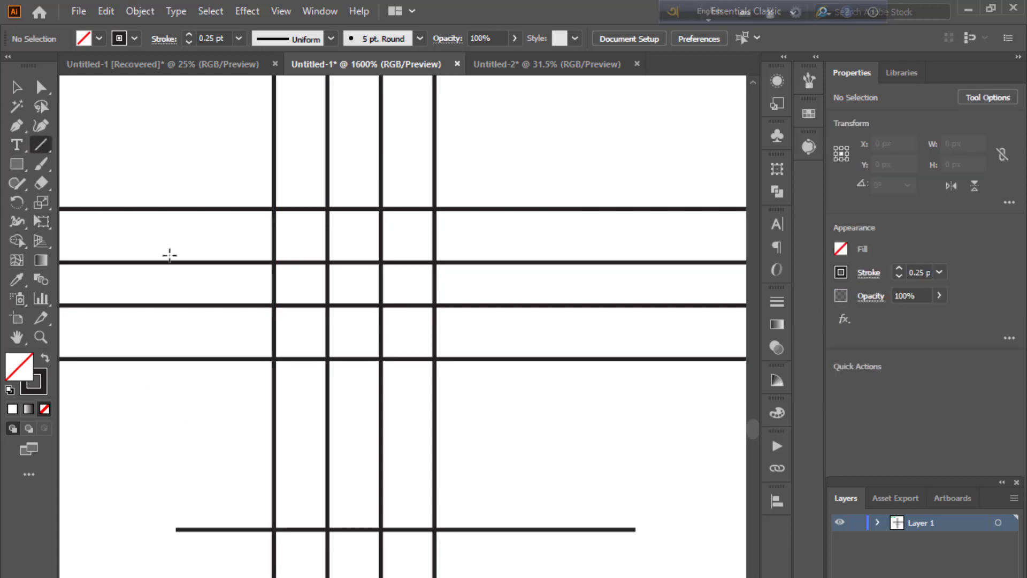
{"action": "left_click_drag", "start_coordinate": [220, 156], "coordinate": [220, 576]}
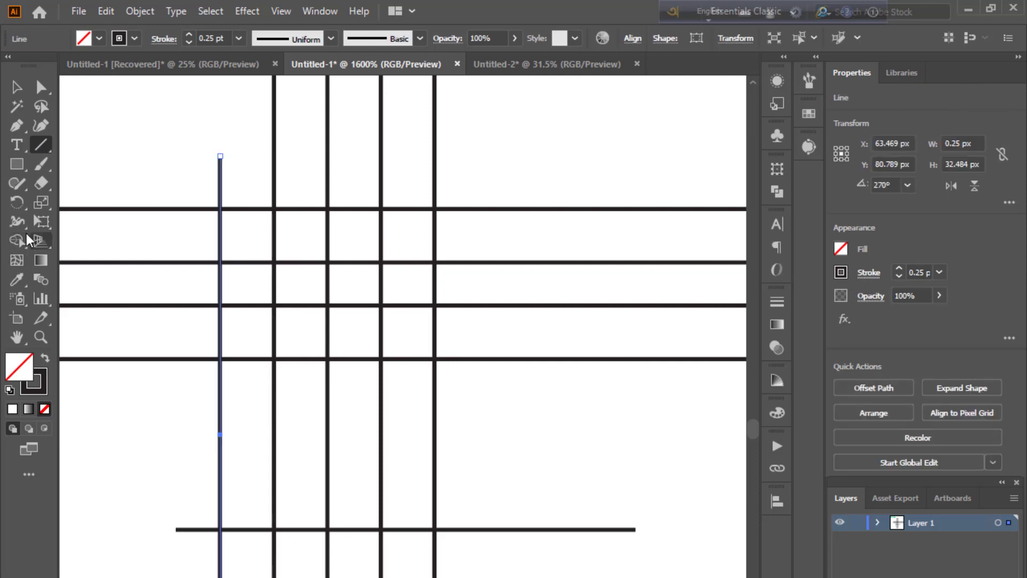
{"action": "left_click", "coordinate": [15, 89]}
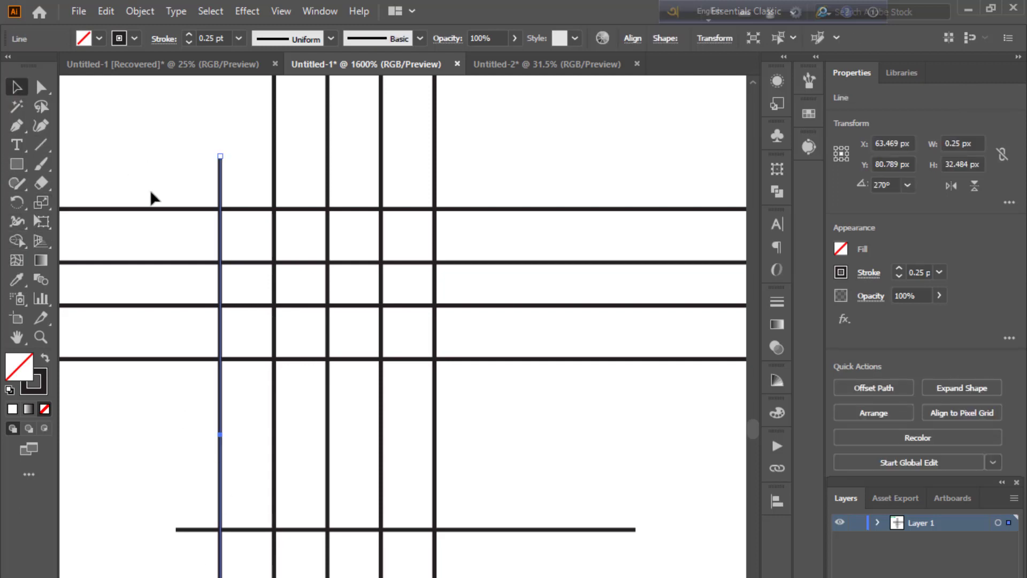
{"action": "left_click_drag", "start_coordinate": [221, 409], "coordinate": [234, 408]}
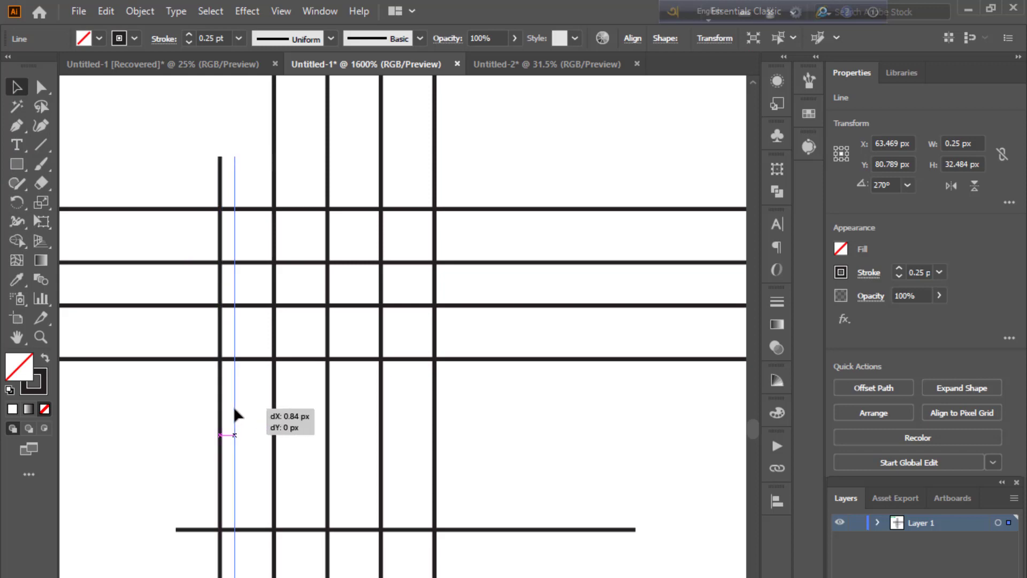
- Draw a circle from the upper grid intersection and resize it to fit between the grid lines
{"action": "left_click", "coordinate": [11, 166]}
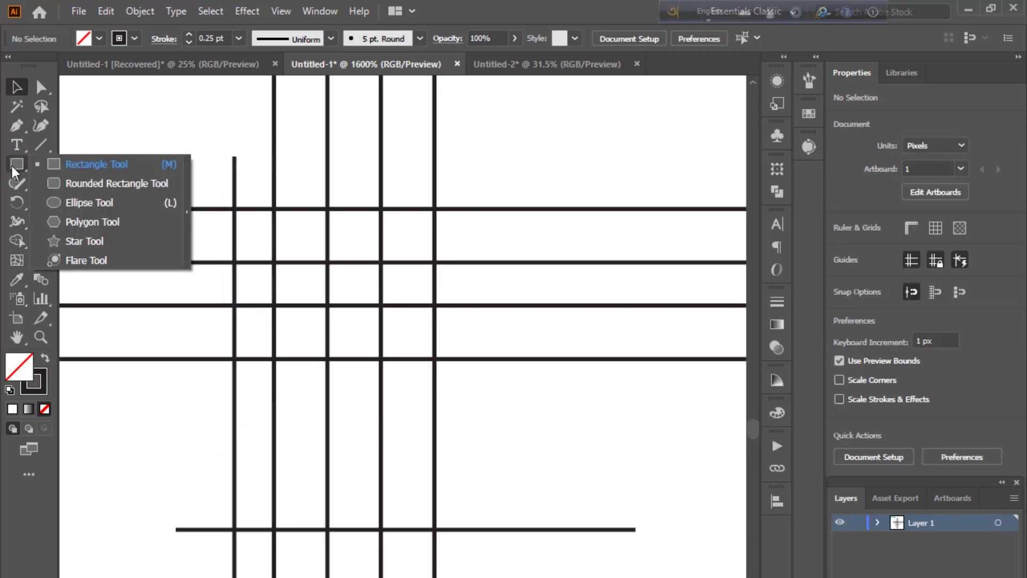
{"action": "left_click", "coordinate": [91, 202]}
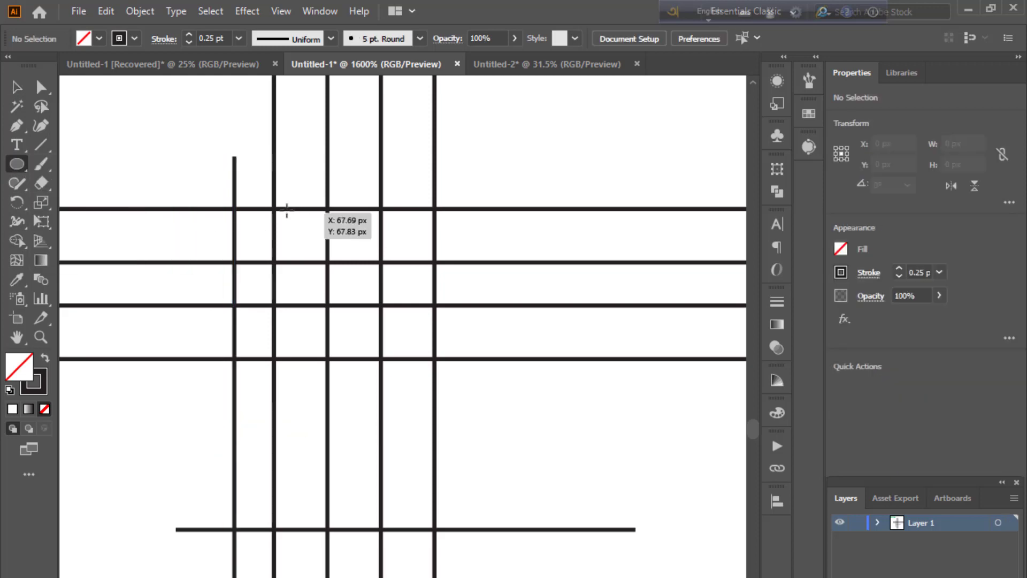
{"action": "left_click_drag", "start_coordinate": [276, 209], "coordinate": [329, 301]}
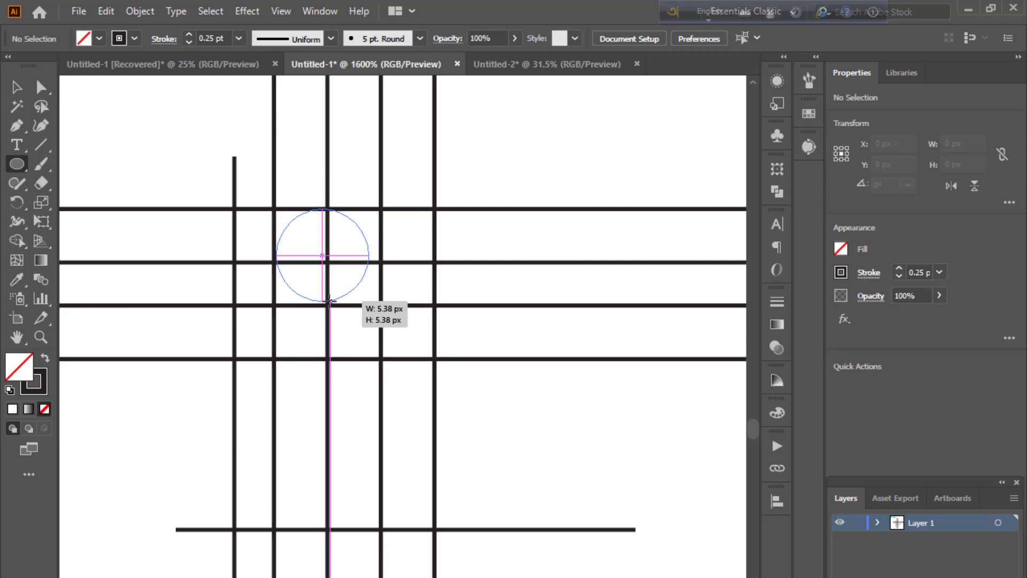
{"action": "left_click_drag", "start_coordinate": [330, 301], "coordinate": [331, 303]}
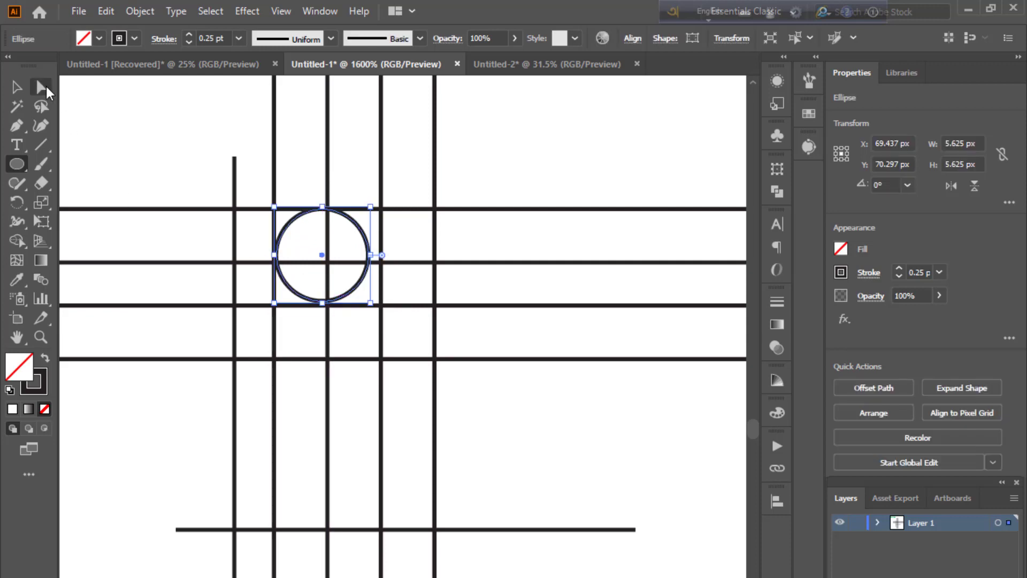
{"action": "left_click", "coordinate": [17, 87]}
{"action": "left_click", "coordinate": [134, 136]}
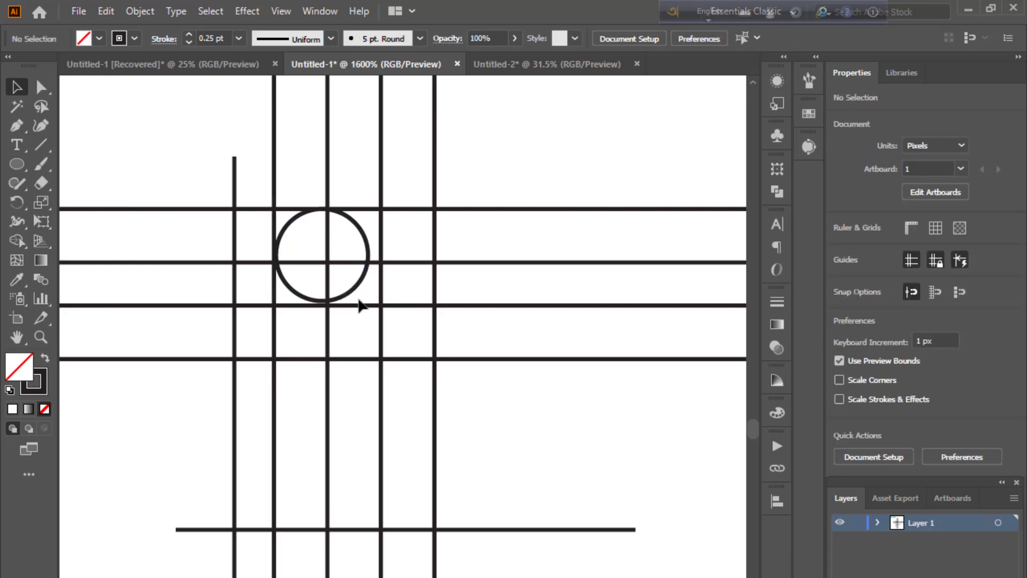
{"action": "left_click", "coordinate": [342, 299]}
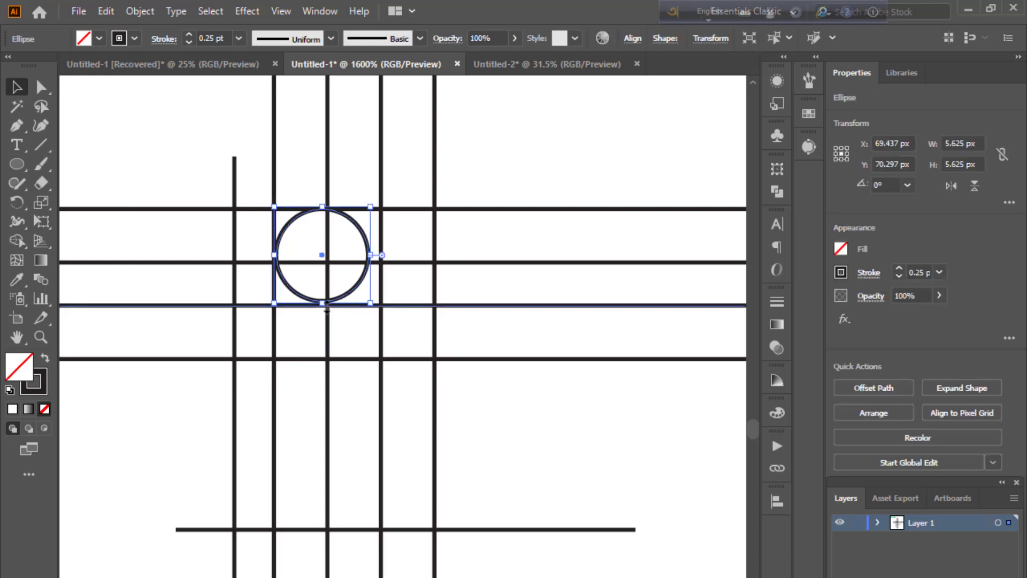
{"action": "left_click_drag", "start_coordinate": [322, 301], "coordinate": [324, 314]}
{"action": "left_click", "coordinate": [191, 138]}
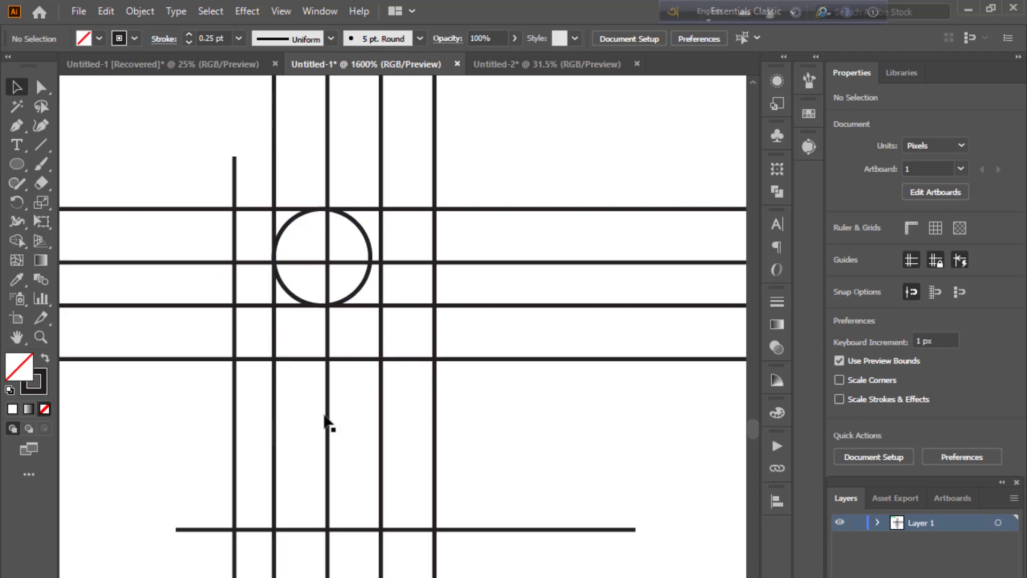
- Use the Shape Builder to merge the grid cells forming the f's body and top
{"action": "left_click", "coordinate": [17, 240]}
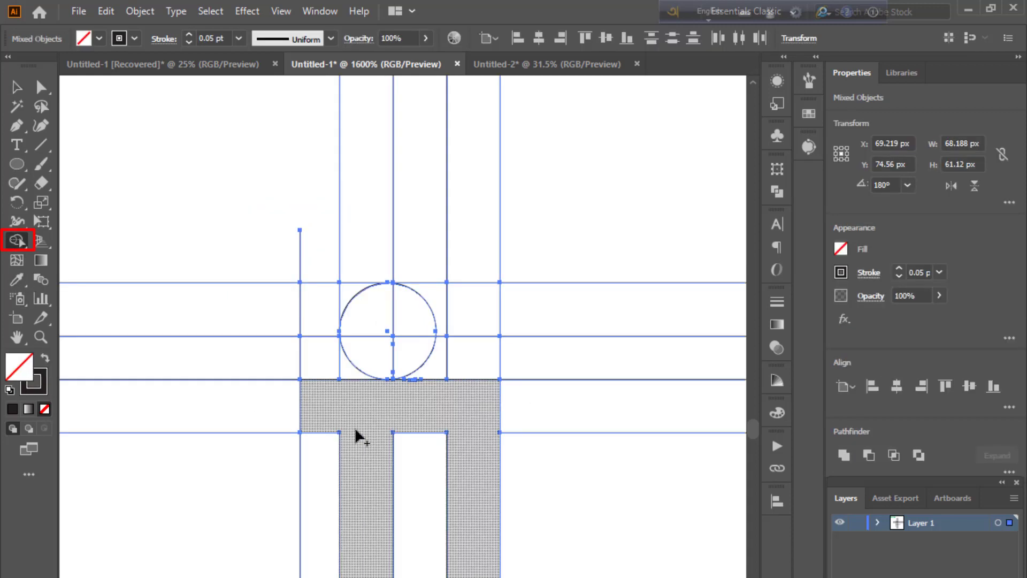
{"action": "mouse_move", "coordinate": [355, 431]}
{"action": "left_mouse_down"}
{"action": "mouse_move", "coordinate": [360, 326]}
{"action": "mouse_move", "coordinate": [435, 308]}
{"action": "left_mouse_up"}
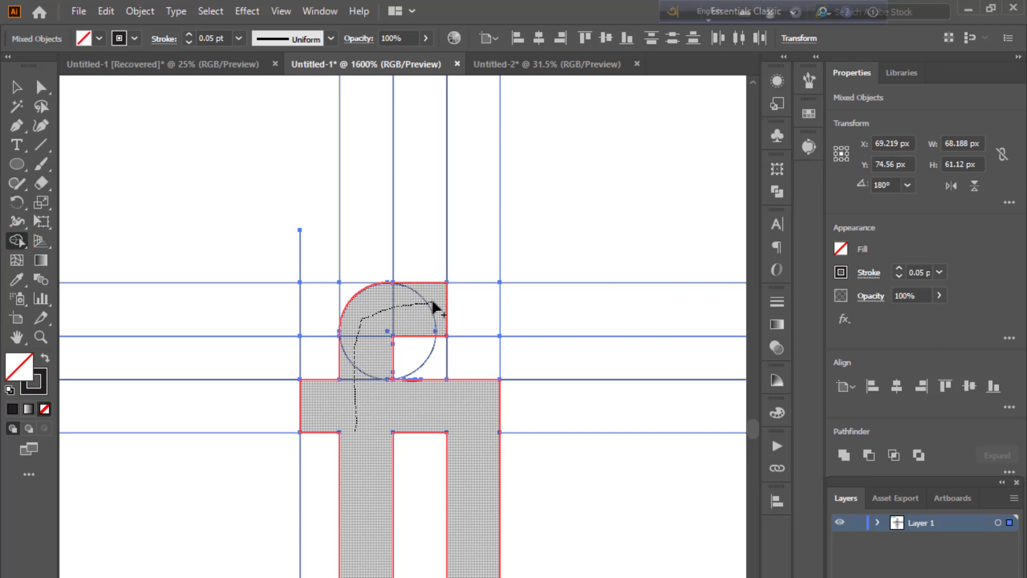
{"action": "left_click_drag", "start_coordinate": [434, 304], "coordinate": [431, 299]}
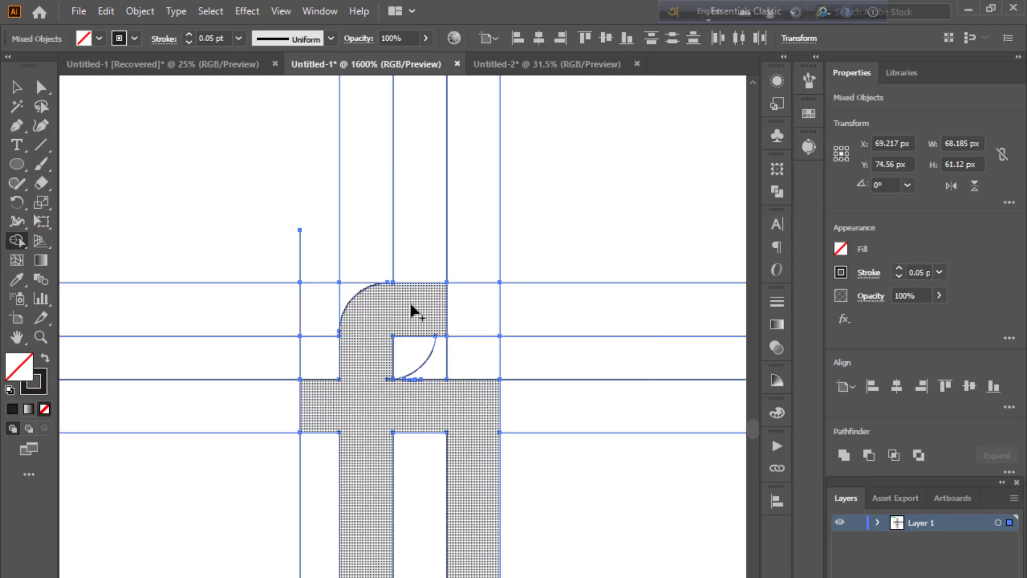
{"action": "left_click", "coordinate": [390, 383], "text": "alt"}
- Add the thin sliver under the arc and the rounded top-left region to the f
{"action": "scroll", "coordinate": [456, 424], "scroll_direction": "up", "scroll_amount": 2}
{"action": "scroll", "coordinate": [456, 424], "scroll_direction": "up", "scroll_amount": 2}
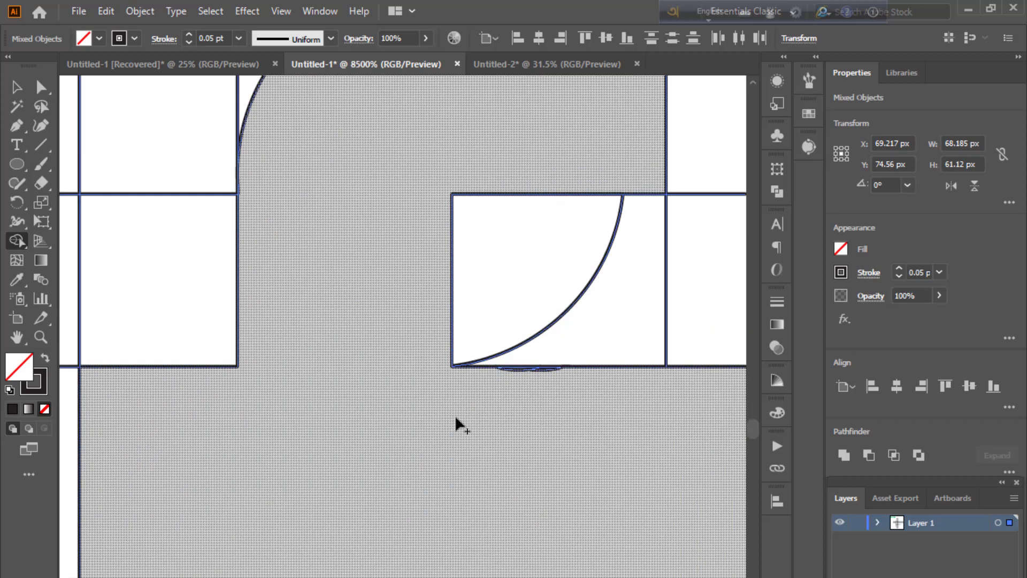
{"action": "scroll", "coordinate": [456, 424], "scroll_direction": "up", "scroll_amount": 2}
{"action": "scroll", "coordinate": [543, 388], "scroll_direction": "up", "scroll_amount": 3}
{"action": "scroll", "coordinate": [544, 388], "scroll_direction": "right", "scroll_amount": 3}
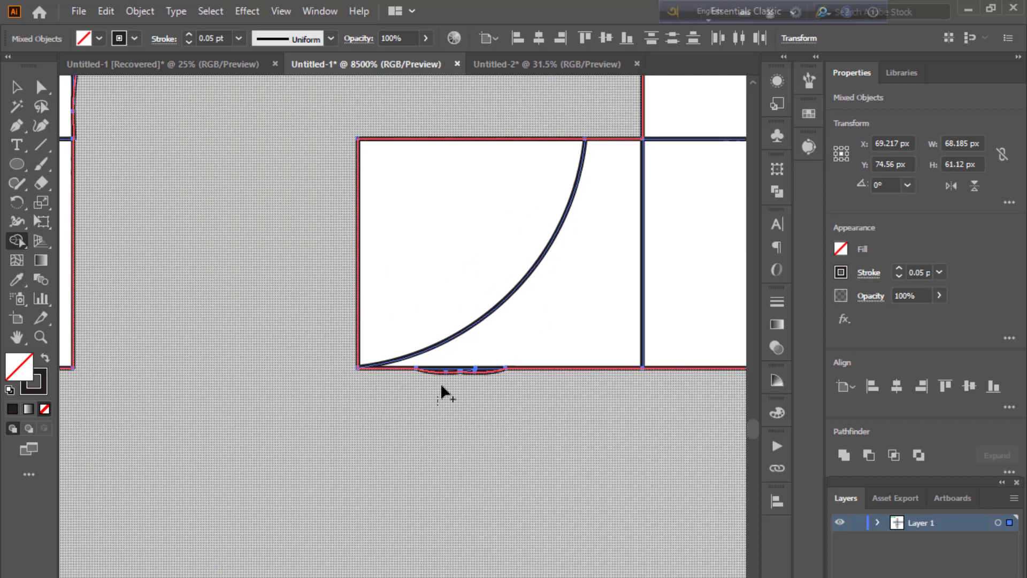
{"action": "left_click_drag", "start_coordinate": [443, 378], "coordinate": [495, 383]}
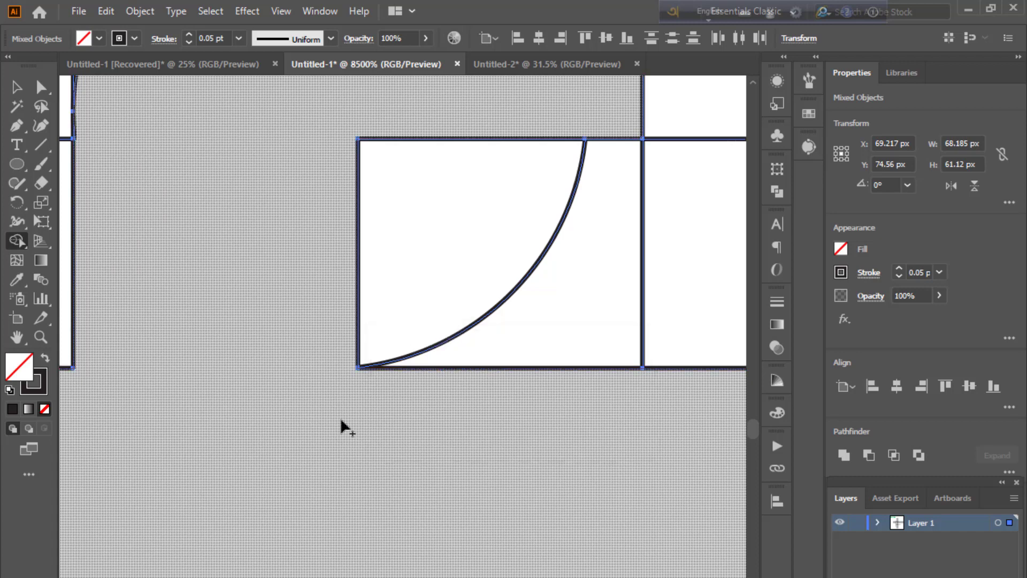
{"action": "scroll", "coordinate": [320, 431], "scroll_direction": "up", "scroll_amount": 2}
{"action": "scroll", "coordinate": [320, 430], "scroll_direction": "left", "scroll_amount": 1}
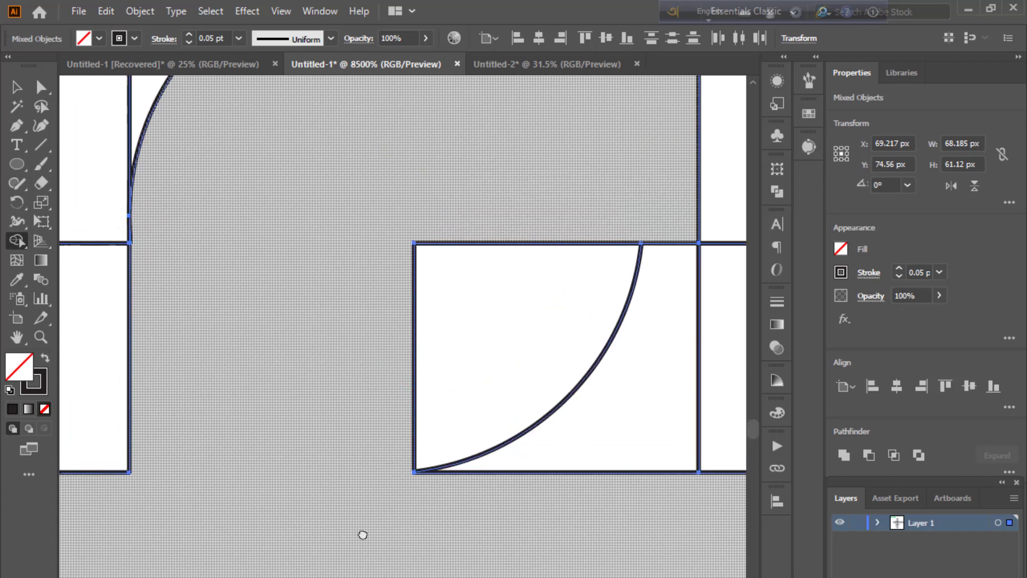
{"action": "scroll", "coordinate": [360, 535], "scroll_direction": "up", "scroll_amount": 3}
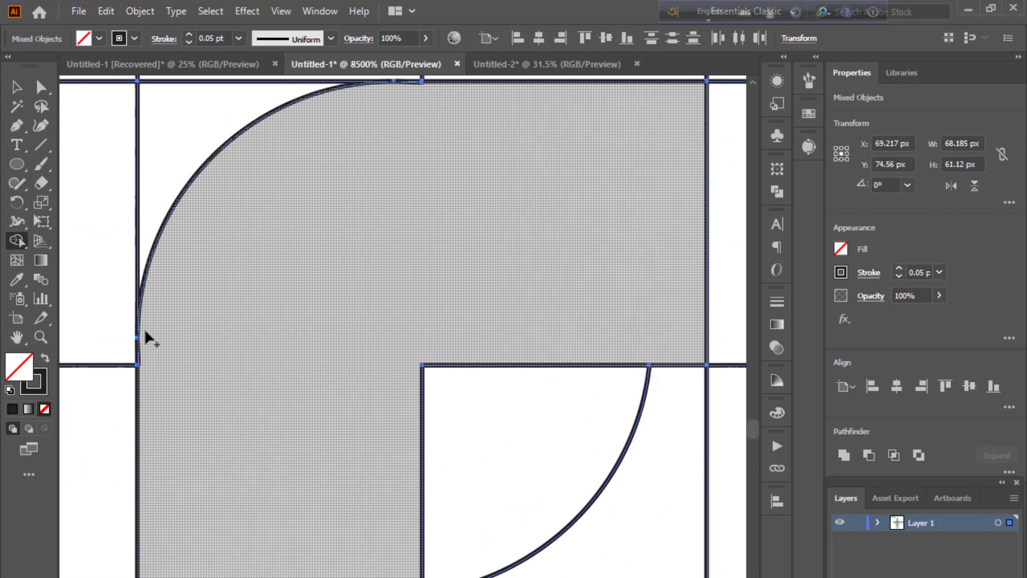
{"action": "left_click_drag", "start_coordinate": [142, 345], "coordinate": [143, 367]}
{"action": "scroll", "coordinate": [375, 330], "scroll_direction": "up", "scroll_amount": 2}
{"action": "scroll", "coordinate": [300, 415], "scroll_direction": "right", "scroll_amount": 1}
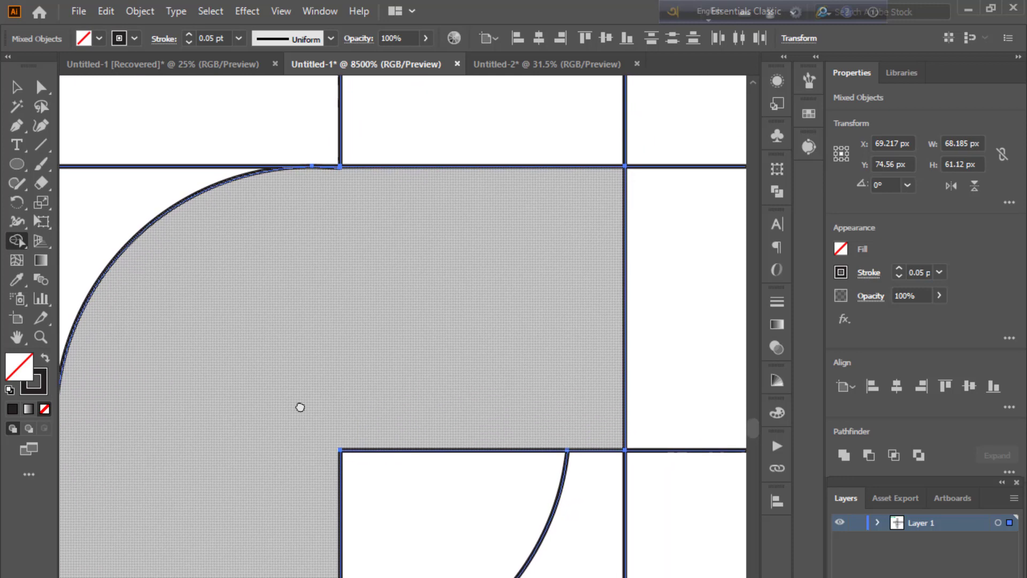
{"action": "scroll", "coordinate": [321, 342], "scroll_direction": "down", "scroll_amount": 5}
{"action": "scroll", "coordinate": [369, 375], "scroll_direction": "down", "scroll_amount": 2}
{"action": "key", "text": "ctrl+minus"}
{"action": "key", "text": "ctrl+minus"}
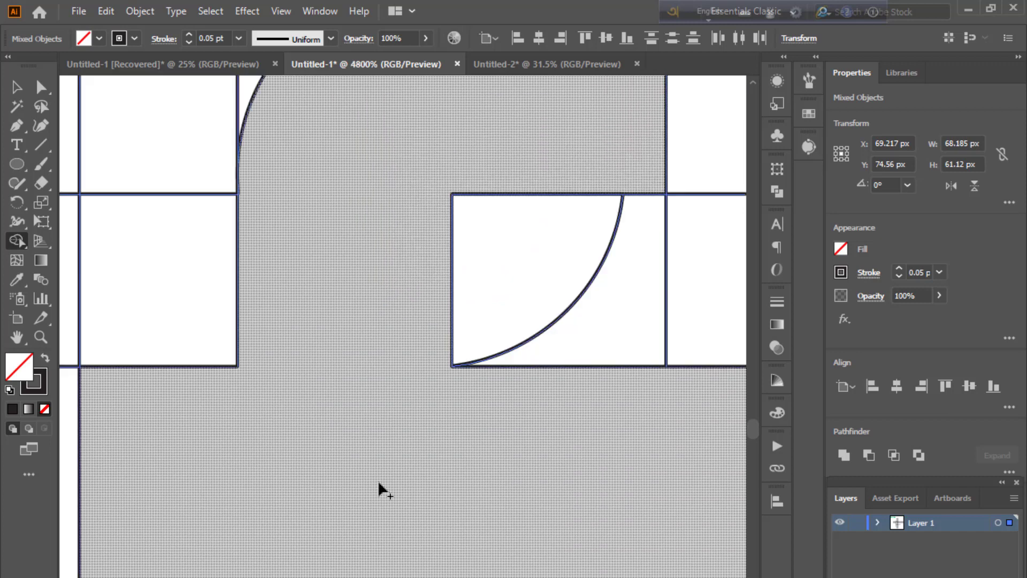
{"action": "key", "text": "ctrl+minus"}
{"action": "key", "text": "ctrl+minus"}
{"action": "scroll", "coordinate": [380, 488], "scroll_direction": "down", "scroll_amount": 3}
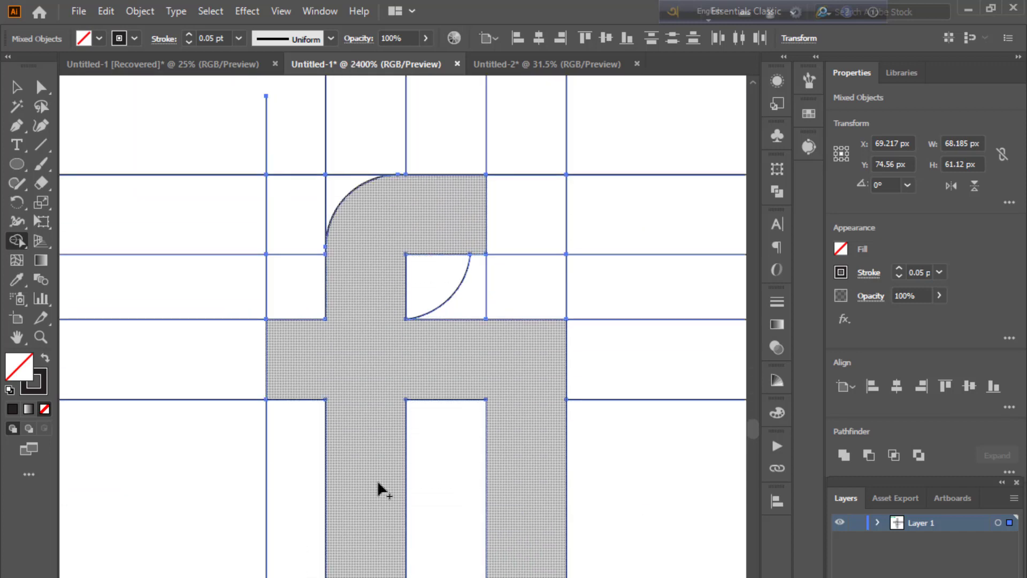
{"action": "scroll", "coordinate": [380, 485], "scroll_direction": "down", "scroll_amount": 2}
- Fill the merged f letter shape with solid black
{"action": "left_click", "coordinate": [14, 91]}
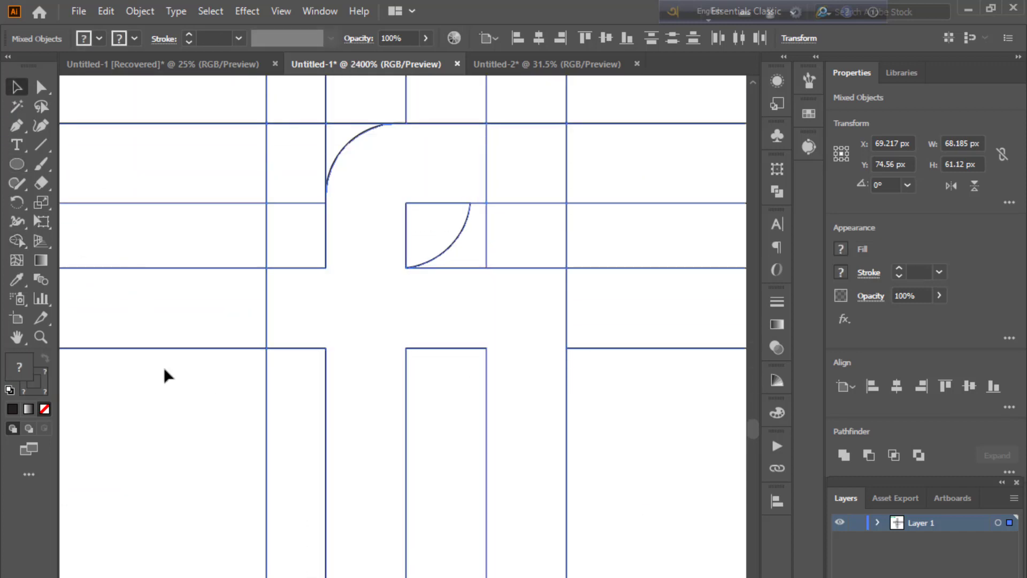
{"action": "left_click", "coordinate": [349, 292]}
{"action": "left_click", "coordinate": [342, 152]}
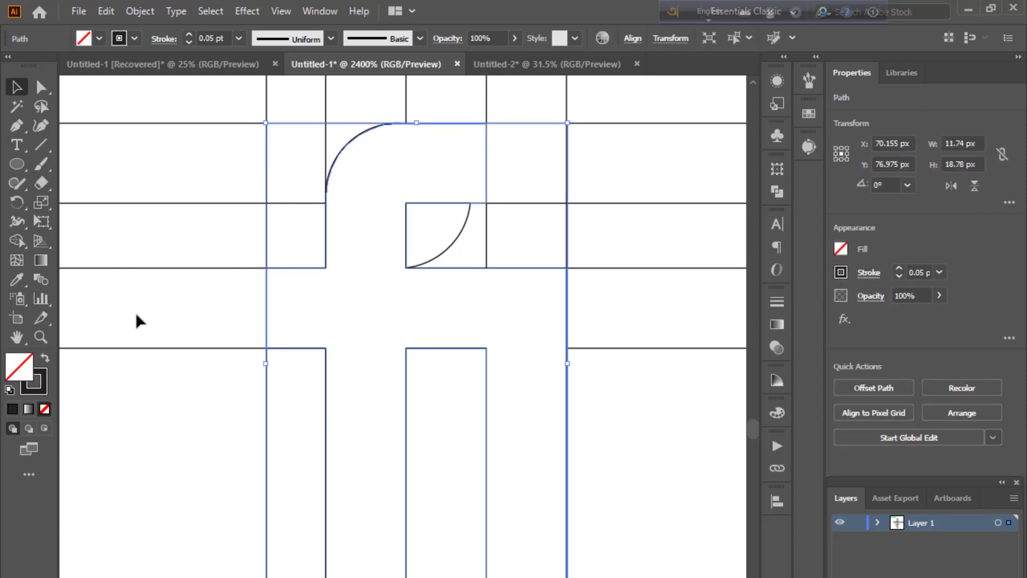
{"action": "left_click", "coordinate": [44, 359]}
{"action": "left_click", "coordinate": [193, 428]}
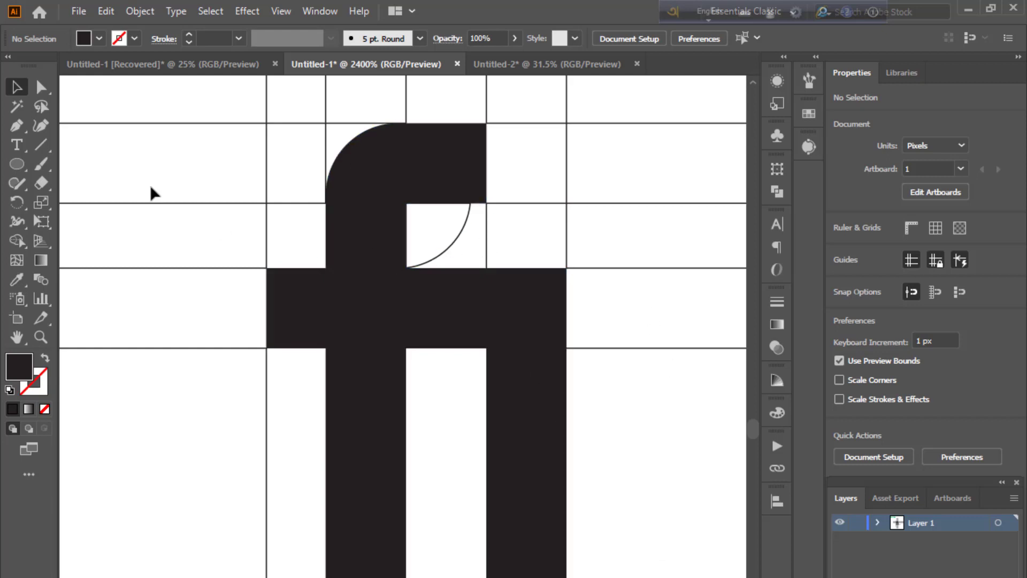
- Round the f's inner notch corner to about 0.54 px with the live-corner widget
{"action": "left_click", "coordinate": [45, 91]}
{"action": "left_click", "coordinate": [402, 190]}
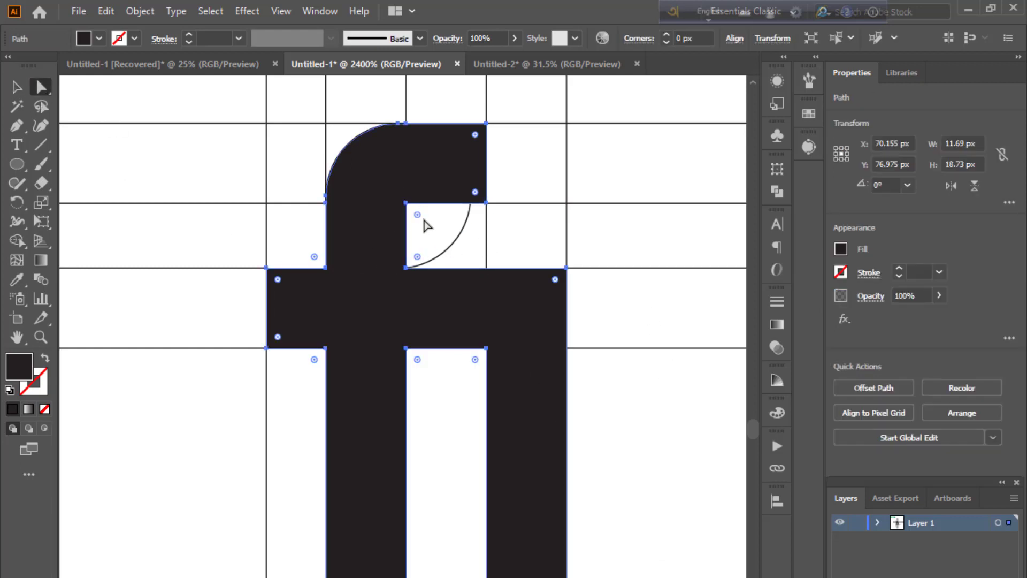
{"action": "left_click_drag", "start_coordinate": [419, 217], "coordinate": [420, 217]}
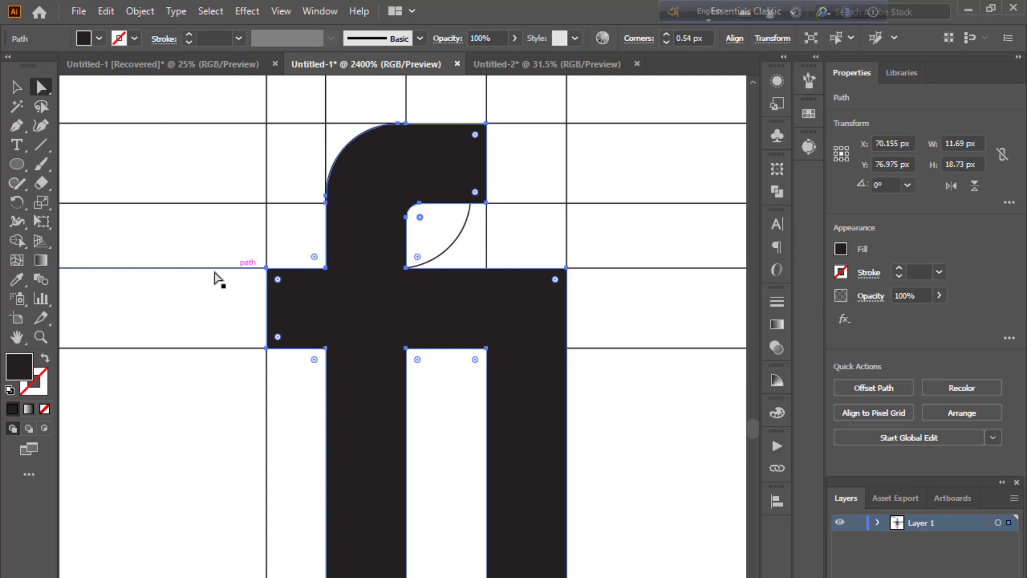
{"action": "left_click", "coordinate": [208, 233]}
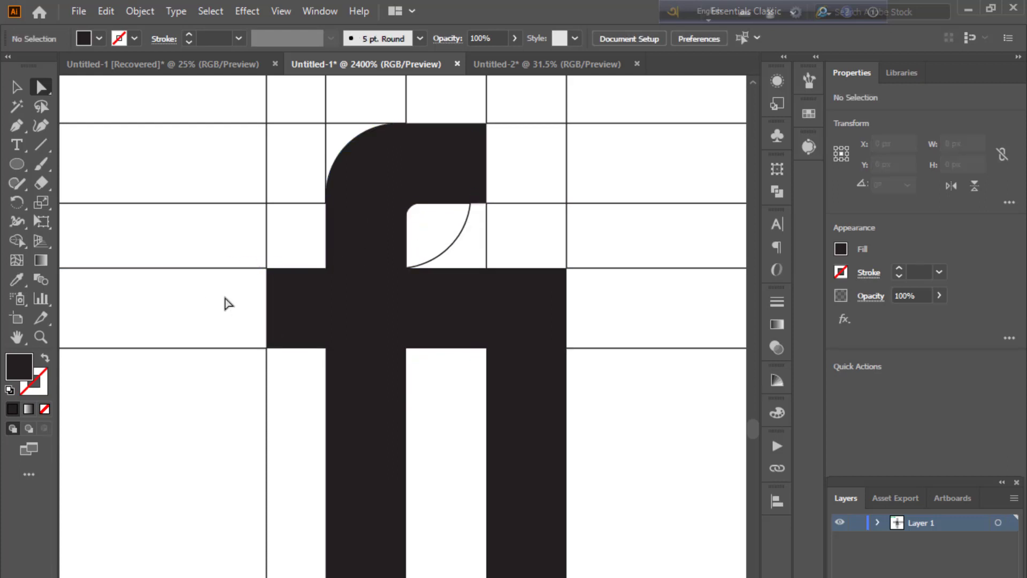
- Delete the guide lines left of, above, below, and right of the glyph
{"action": "key", "text": "ctrl+minus"}
{"action": "key", "text": "ctrl+minus"}
{"action": "scroll", "coordinate": [217, 321], "scroll_direction": "down", "scroll_amount": 2}
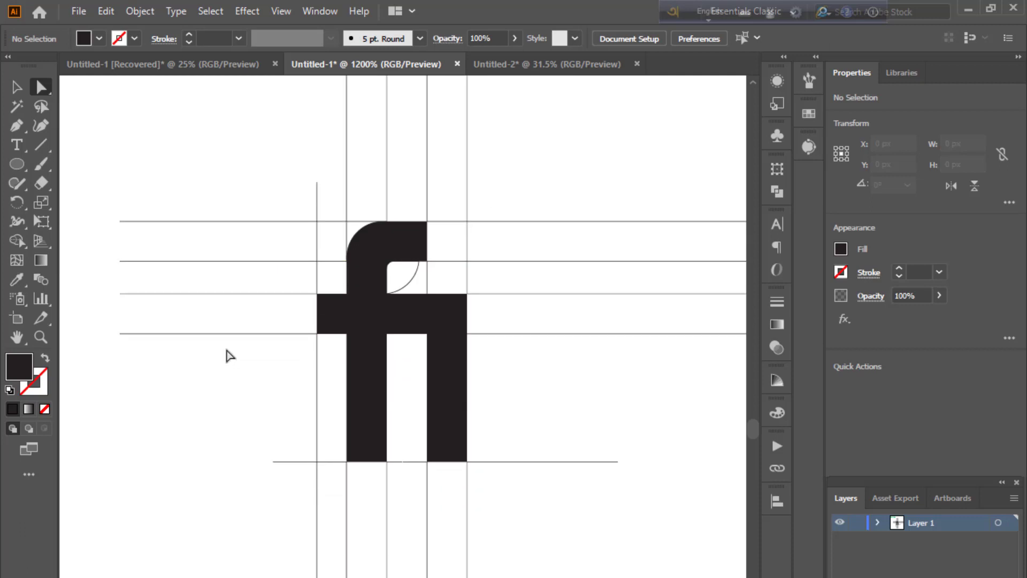
{"action": "scroll", "coordinate": [230, 369], "scroll_direction": "down", "scroll_amount": 1}
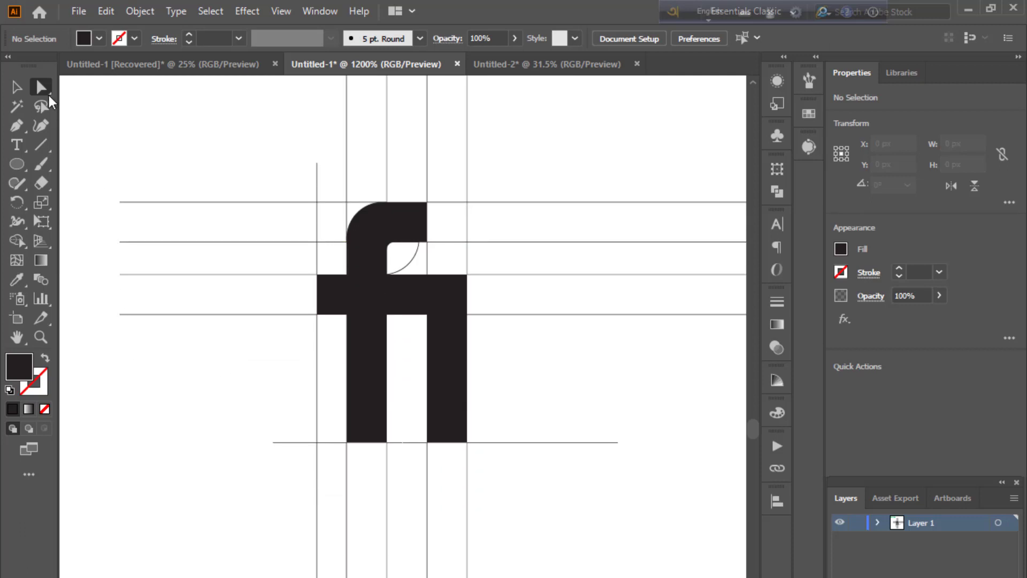
{"action": "left_click_drag", "start_coordinate": [178, 156], "coordinate": [214, 394]}
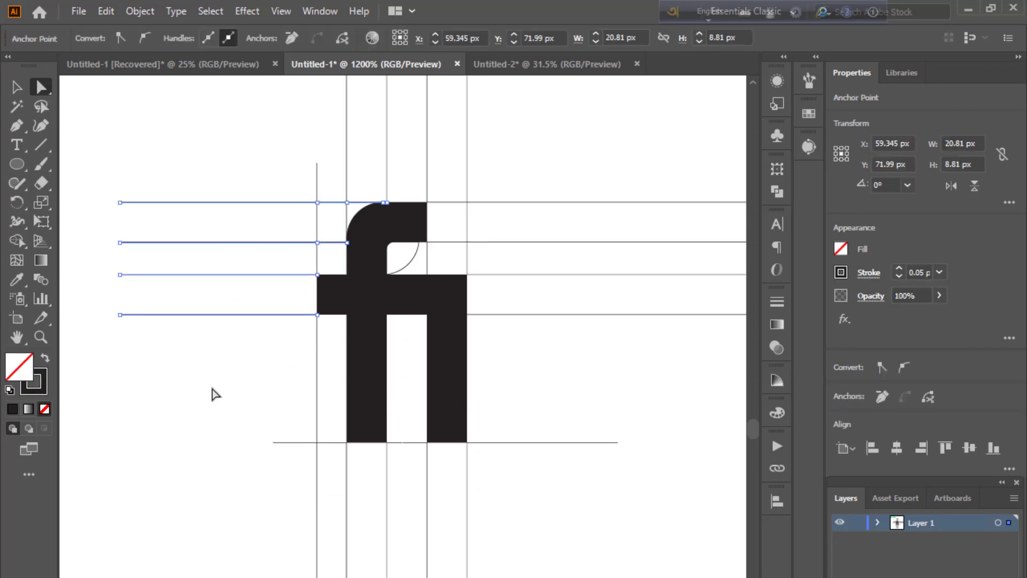
{"action": "key", "text": "Delete"}
{"action": "key", "text": "Delete"}
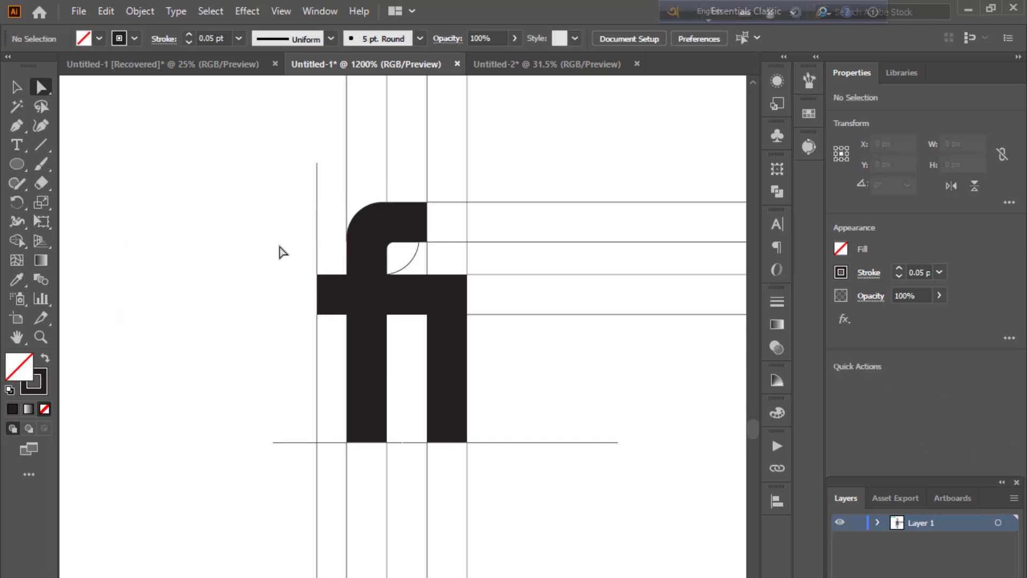
{"action": "left_click_drag", "start_coordinate": [288, 221], "coordinate": [329, 233]}
{"action": "key", "text": "Delete"}
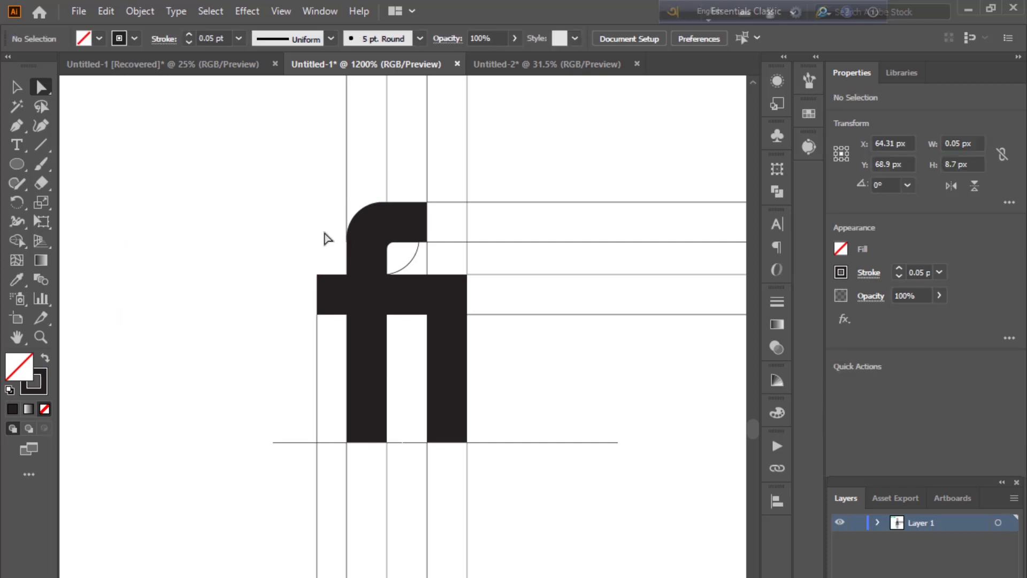
{"action": "left_click_drag", "start_coordinate": [305, 509], "coordinate": [498, 575]}
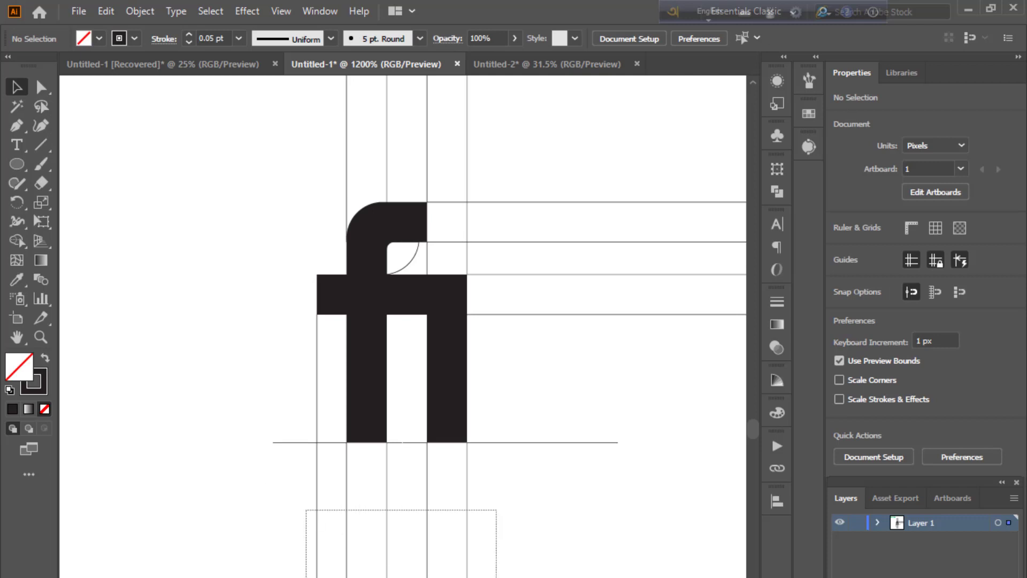
{"action": "key", "text": "Delete"}
{"action": "left_click_drag", "start_coordinate": [534, 167], "coordinate": [580, 474]}
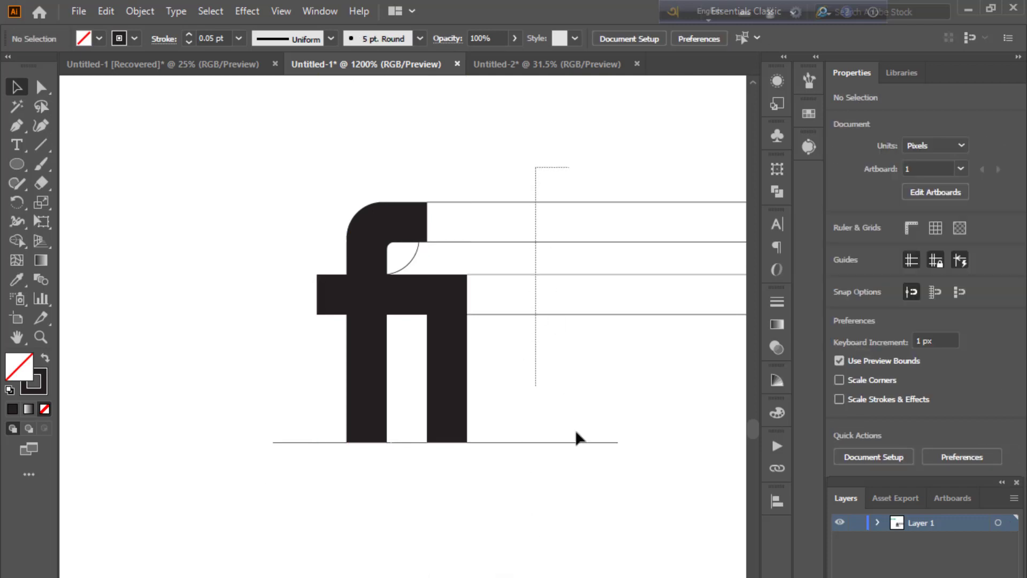
{"action": "key", "text": "Delete"}
- Delete the remaining baseline guide pieces and the thin arc inside the f
{"action": "left_click_drag", "start_coordinate": [400, 429], "coordinate": [409, 490]}
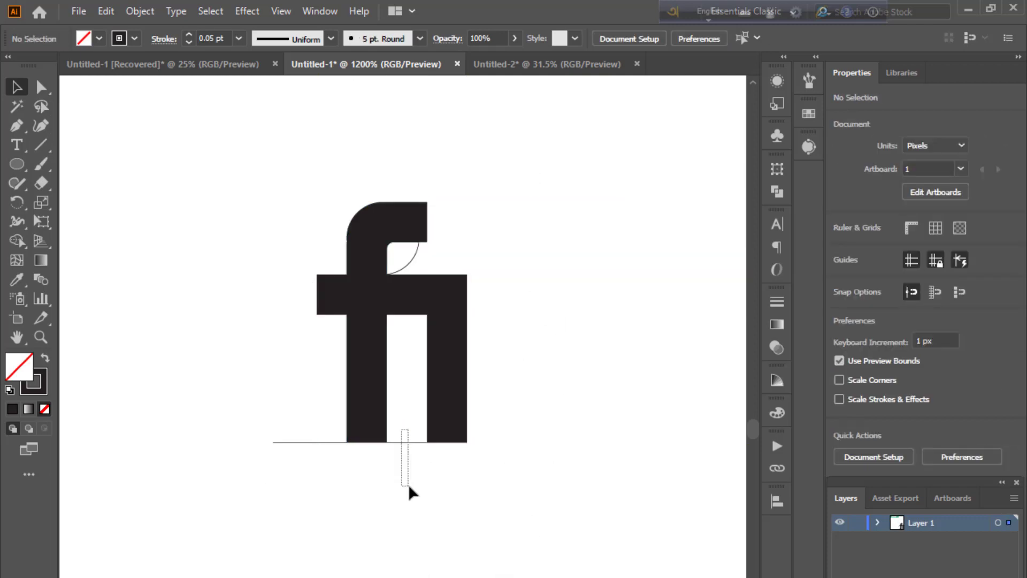
{"action": "key", "text": "Delete"}
{"action": "left_click_drag", "start_coordinate": [301, 421], "coordinate": [315, 501]}
{"action": "key", "text": "Delete"}
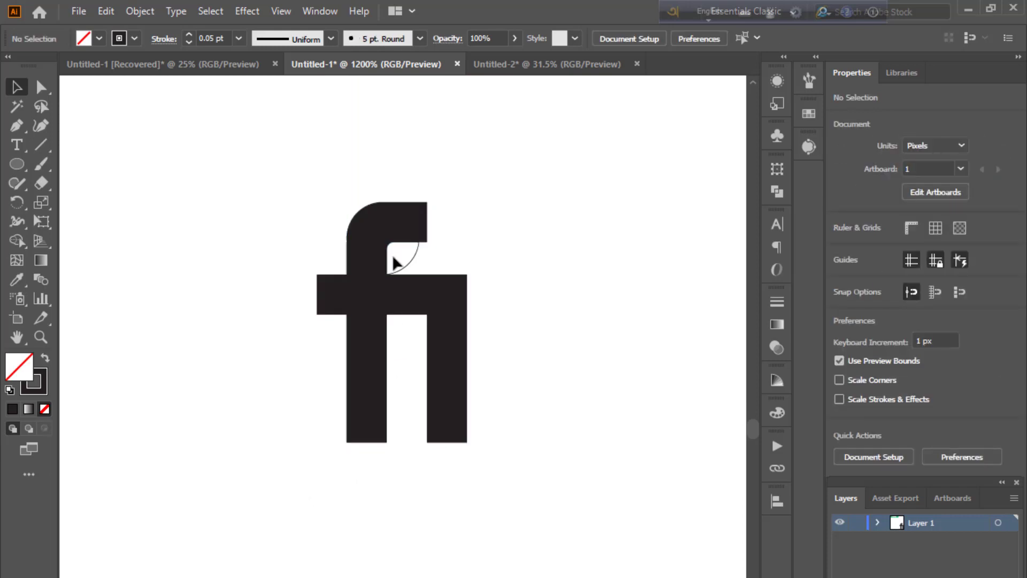
{"action": "left_click_drag", "start_coordinate": [402, 254], "coordinate": [457, 271]}
{"action": "key", "text": "Delete"}
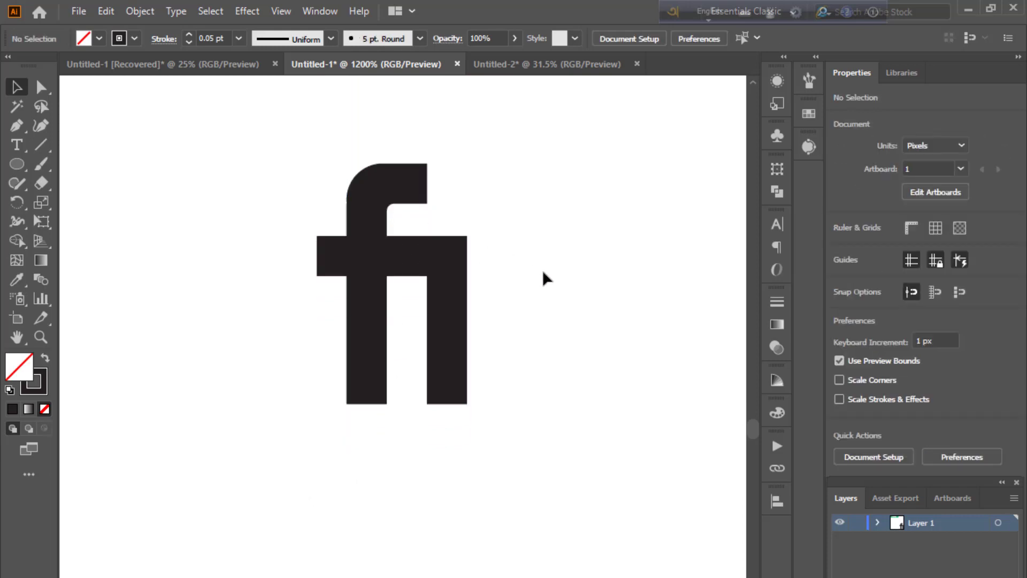
{"action": "key", "text": "ctrl+minus"}
{"action": "key", "text": "ctrl+minus"}
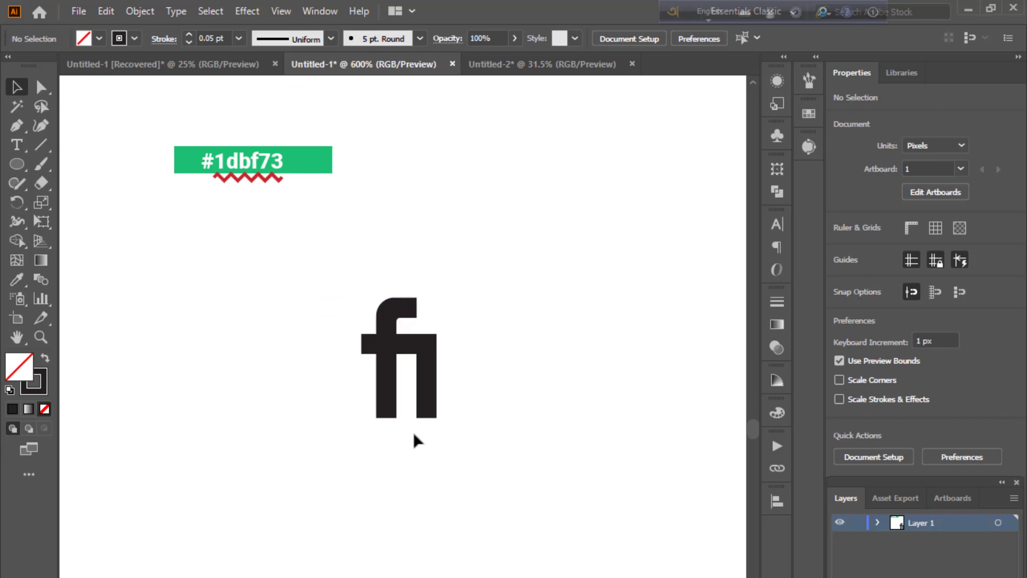
- Draw a large circle right of the fi glyph and fill it with #1dbf73 using the Eyedropper
{"action": "left_click_drag", "start_coordinate": [367, 188], "coordinate": [297, 150]}
{"action": "left_click", "coordinate": [17, 164]}
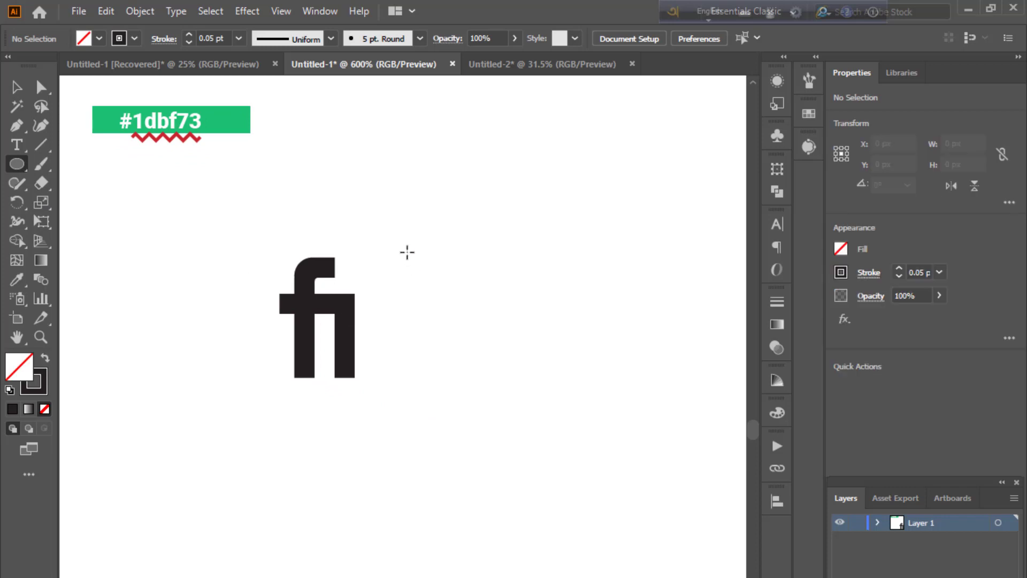
{"action": "left_click_drag", "start_coordinate": [390, 219], "coordinate": [504, 452]}
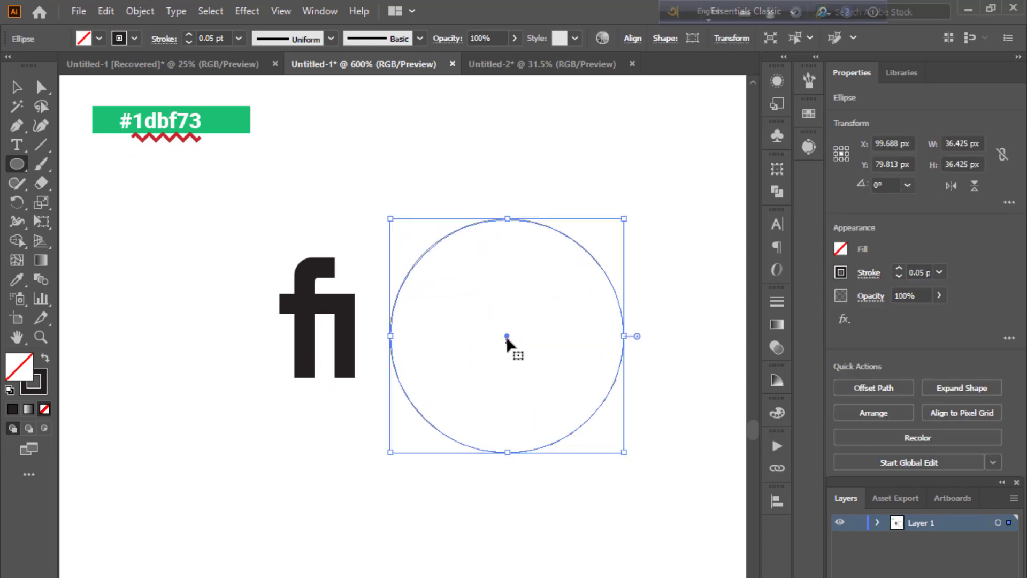
{"action": "left_click_drag", "start_coordinate": [507, 342], "coordinate": [493, 315]}
{"action": "left_click", "coordinate": [17, 278]}
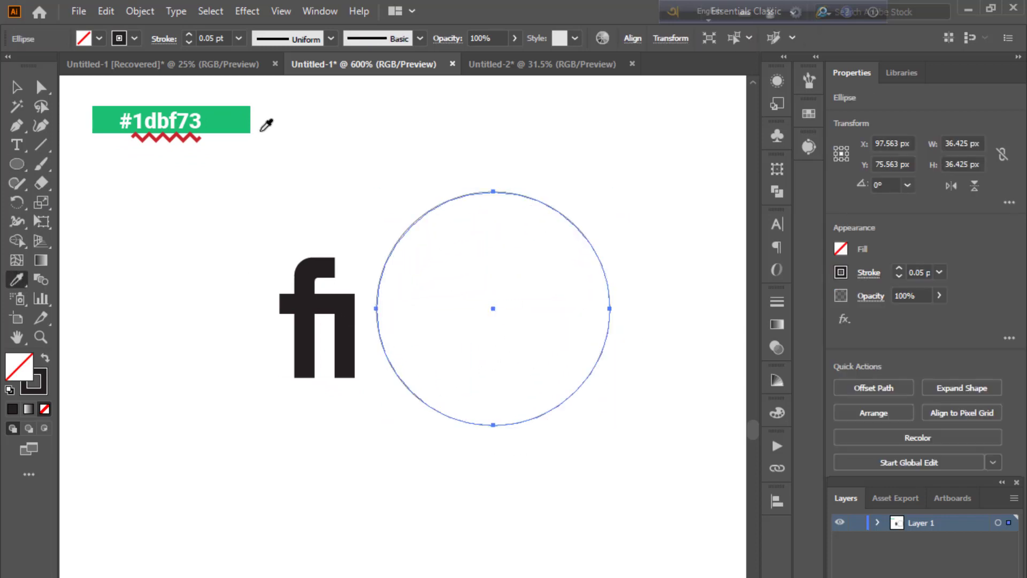
{"action": "left_click", "coordinate": [238, 125]}
{"action": "key", "text": "v"}
{"action": "left_click", "coordinate": [224, 338]}
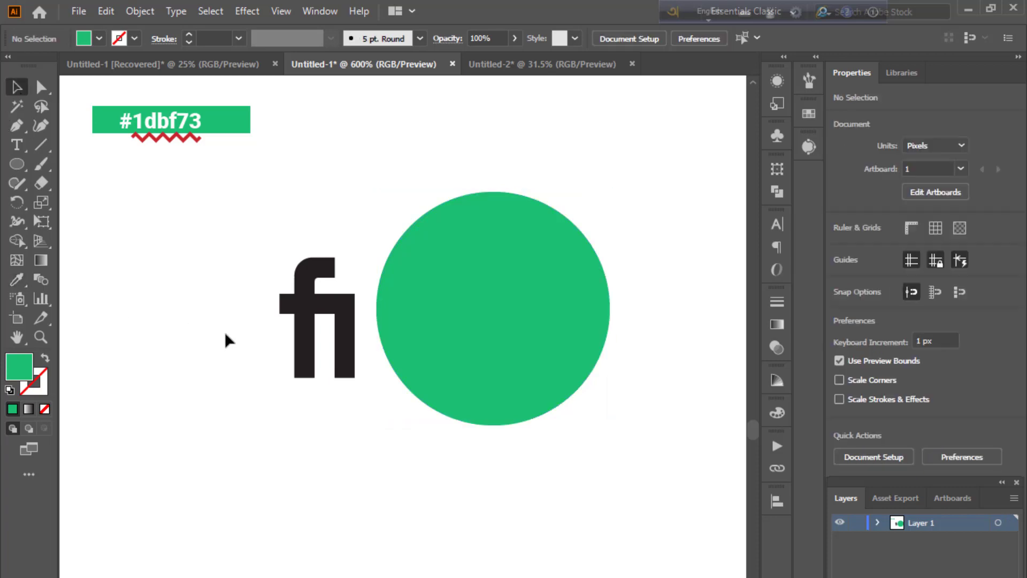
{"action": "left_click", "coordinate": [452, 354]}
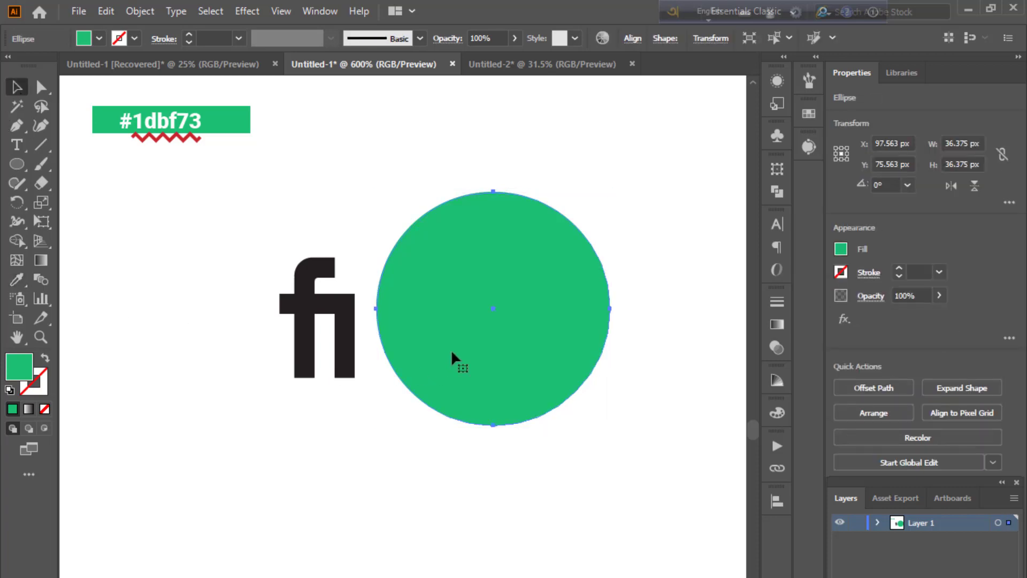
- Place the fi glyph on the green circle's centre, then move both together to the left
{"action": "left_click_drag", "start_coordinate": [303, 298], "coordinate": [465, 333]}
{"action": "left_click", "coordinate": [459, 473]}
{"action": "mouse_move", "coordinate": [459, 461]}
{"action": "left_mouse_down"}
{"action": "mouse_move", "coordinate": [335, 482]}
{"action": "mouse_move", "coordinate": [458, 474]}
{"action": "left_mouse_up"}
{"action": "left_click_drag", "start_coordinate": [381, 154], "coordinate": [588, 488]}
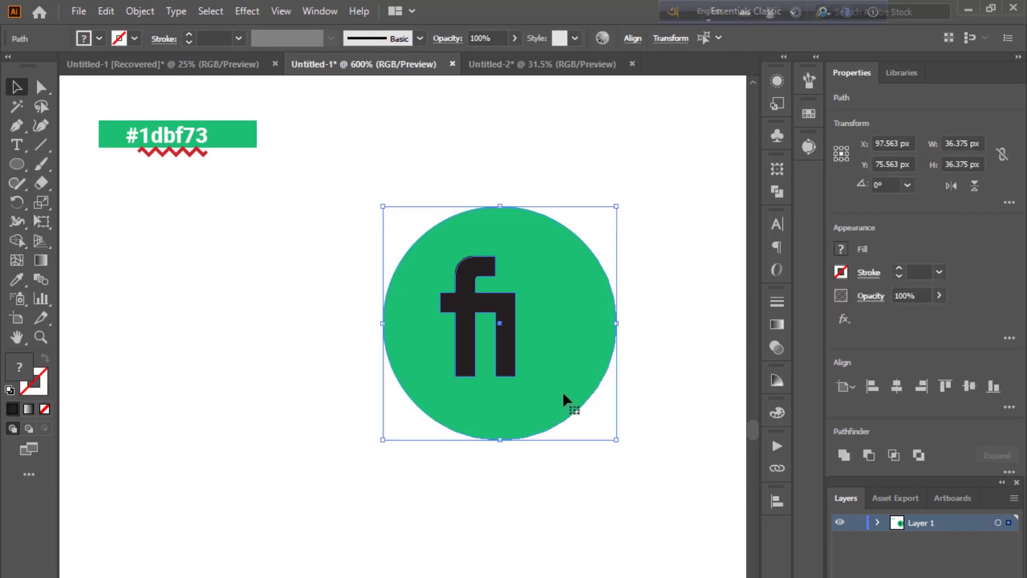
{"action": "left_click_drag", "start_coordinate": [566, 400], "coordinate": [376, 409]}
- Move the circle and fi up and right, then align their centres horizontally
{"action": "left_click", "coordinate": [777, 501]}
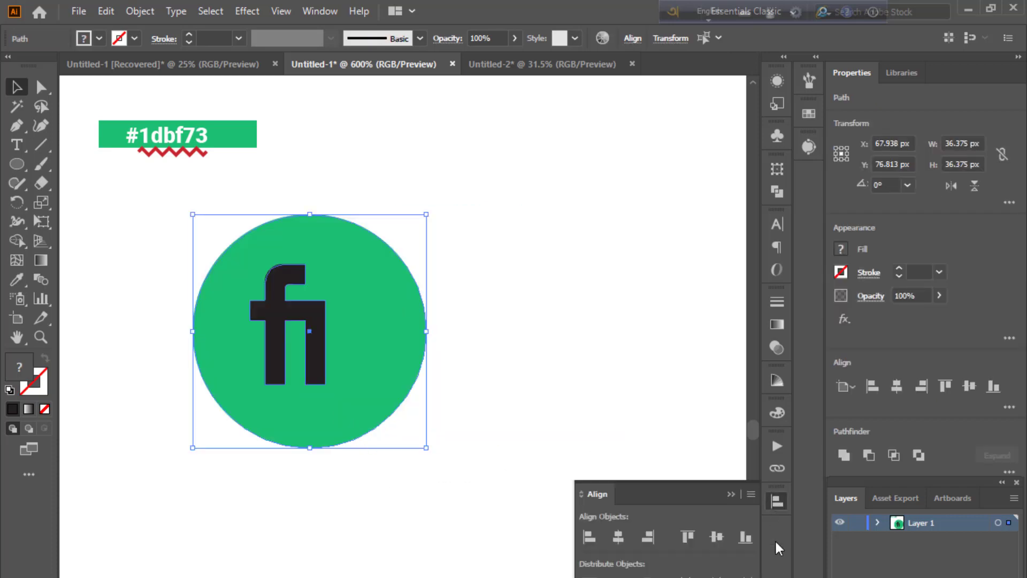
{"action": "left_click_drag", "start_coordinate": [394, 401], "coordinate": [484, 358]}
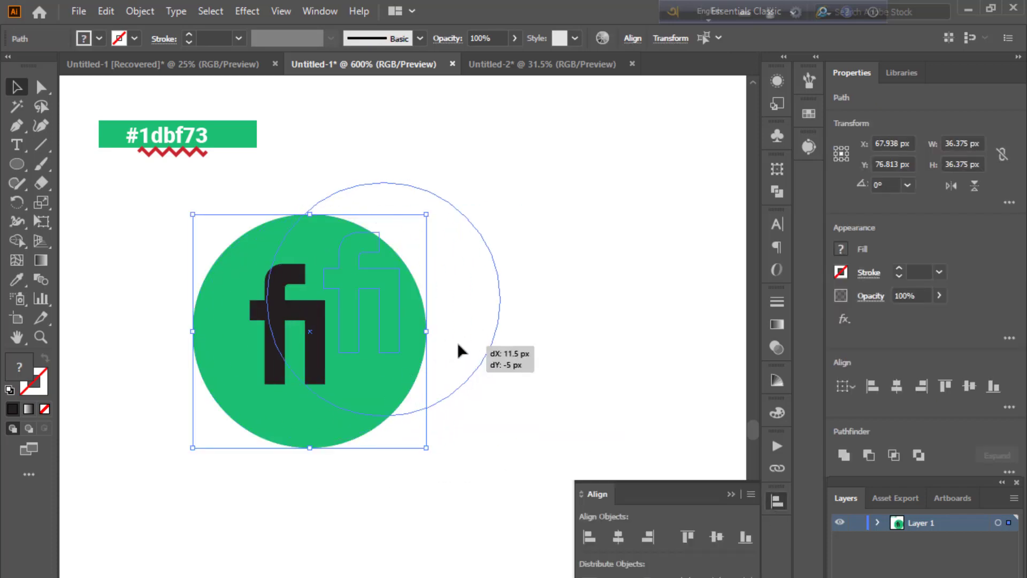
{"action": "left_click", "coordinate": [717, 537]}
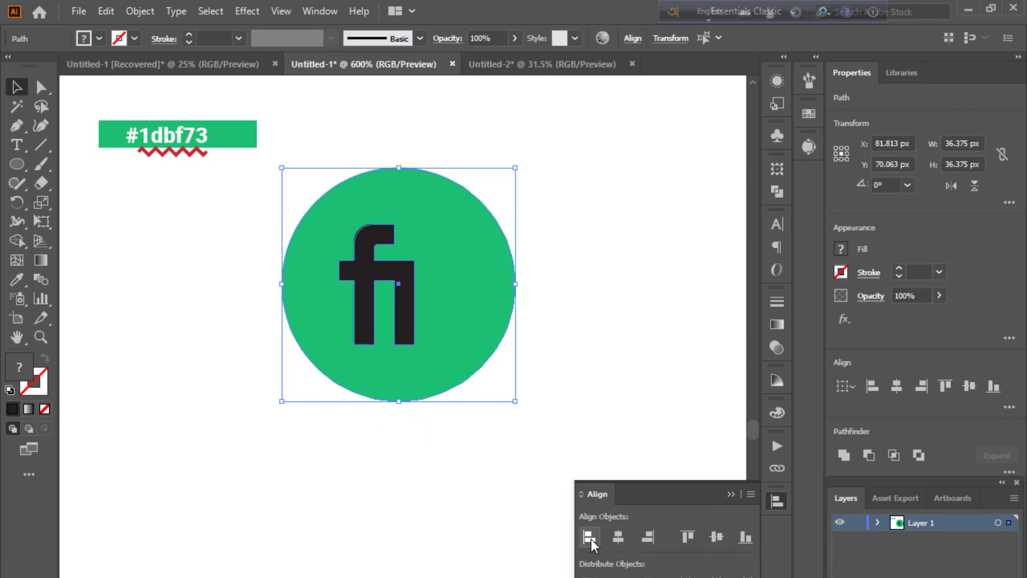
{"action": "left_click", "coordinate": [618, 537]}
{"action": "left_click", "coordinate": [736, 490]}
{"action": "left_click", "coordinate": [535, 411]}
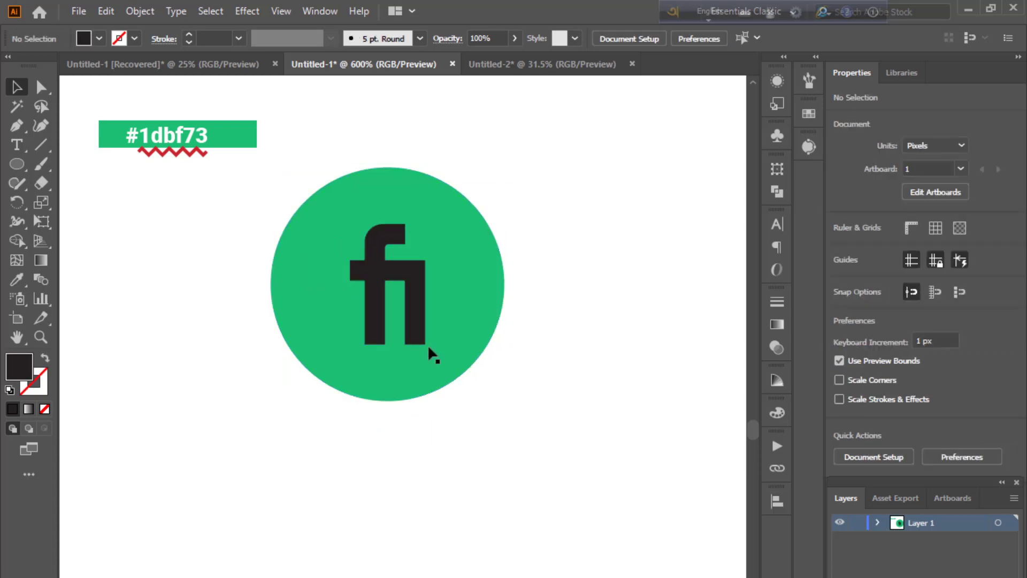
- Enlarge the fi glyph proportionally and centre it vertically within the circle
{"action": "left_click", "coordinate": [405, 332]}
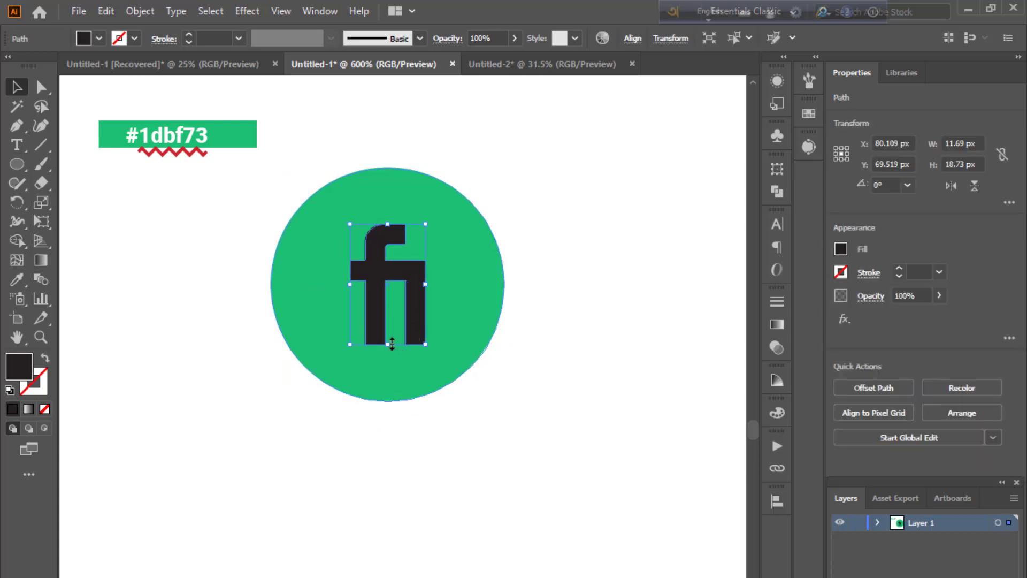
{"action": "left_click_drag", "start_coordinate": [392, 344], "coordinate": [395, 385]}
{"action": "left_click_drag", "start_coordinate": [581, 448], "coordinate": [355, 311]}
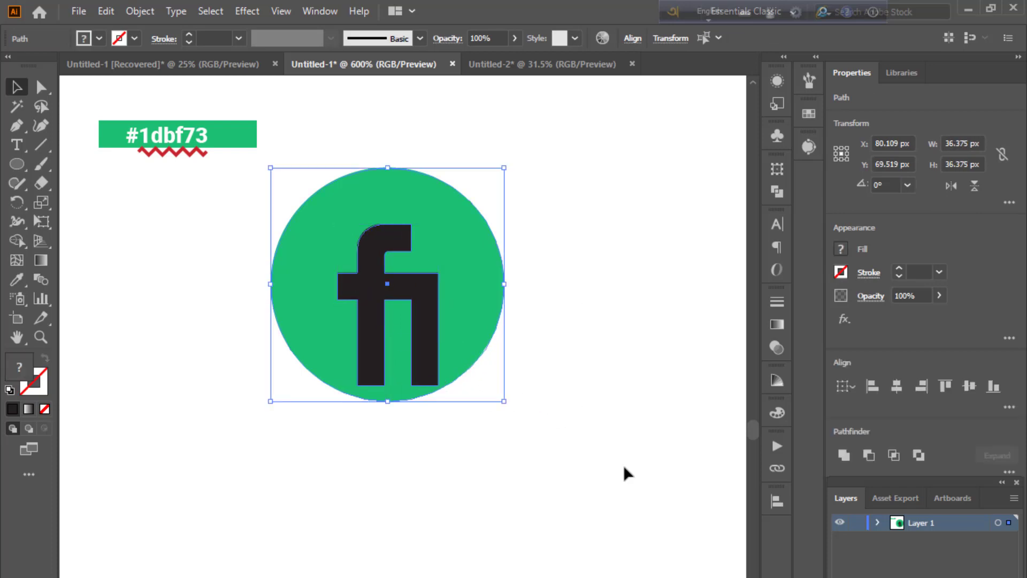
{"action": "left_click", "coordinate": [777, 503]}
{"action": "left_click", "coordinate": [716, 536]}
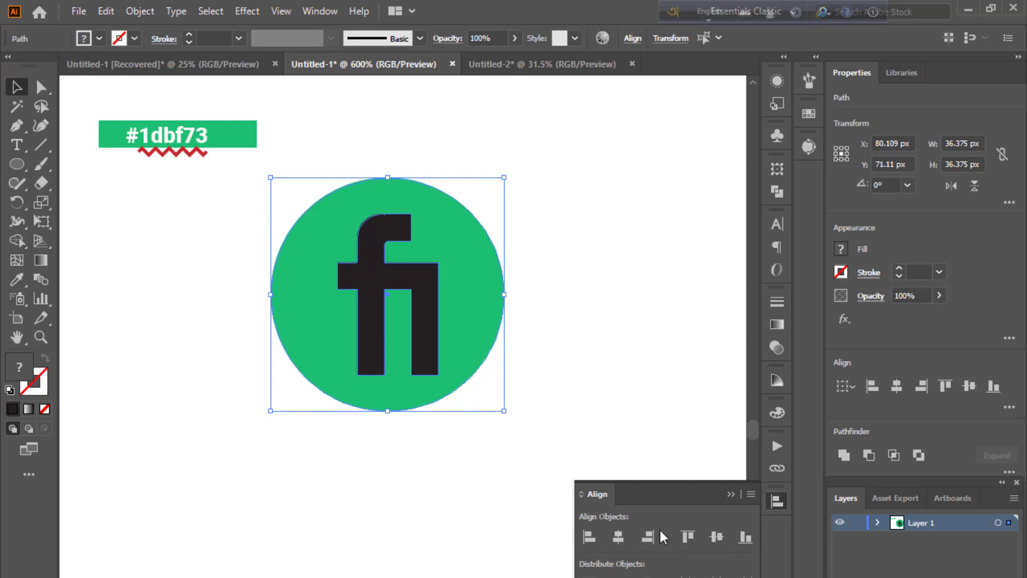
{"action": "left_click", "coordinate": [730, 494]}
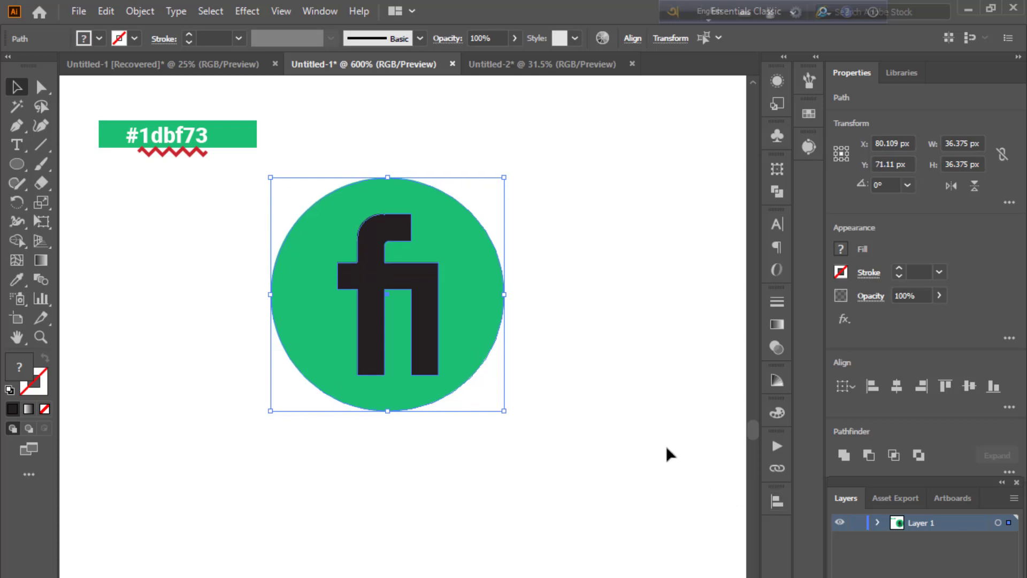
{"action": "left_click", "coordinate": [668, 454]}
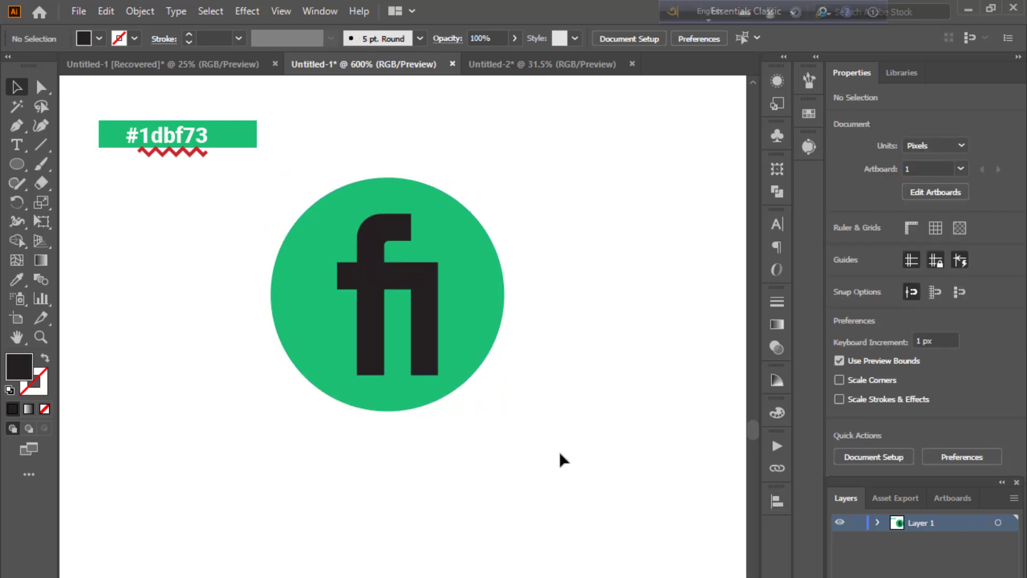
- Nudge the bottom anchors of both fi stems up one step to shorten them
{"action": "key", "text": "ctrl+plus"}
{"action": "key", "text": "ctrl+plus"}
{"action": "key", "text": "ctrl+plus"}
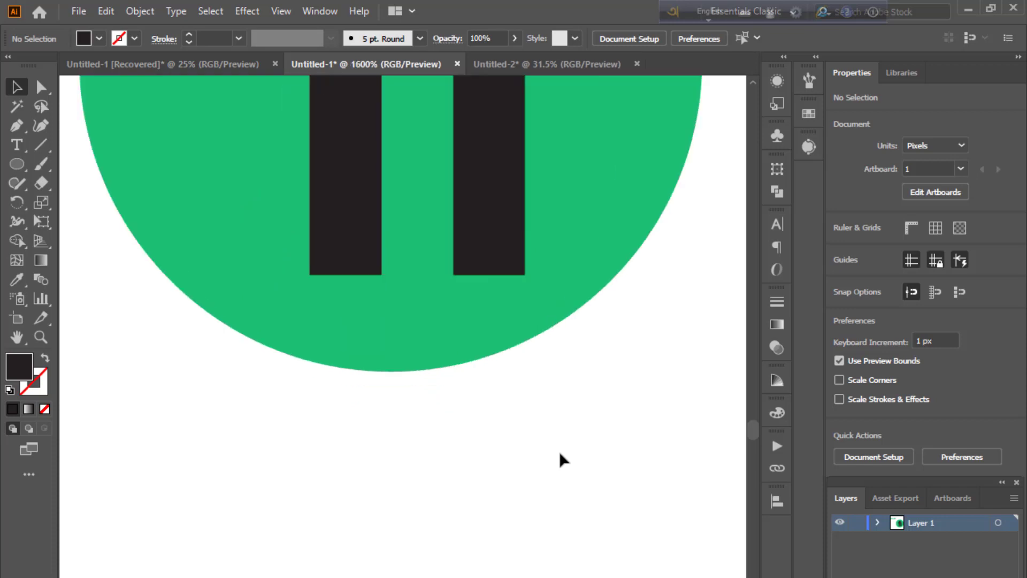
{"action": "scroll", "coordinate": [561, 460], "scroll_direction": "up", "scroll_amount": 4}
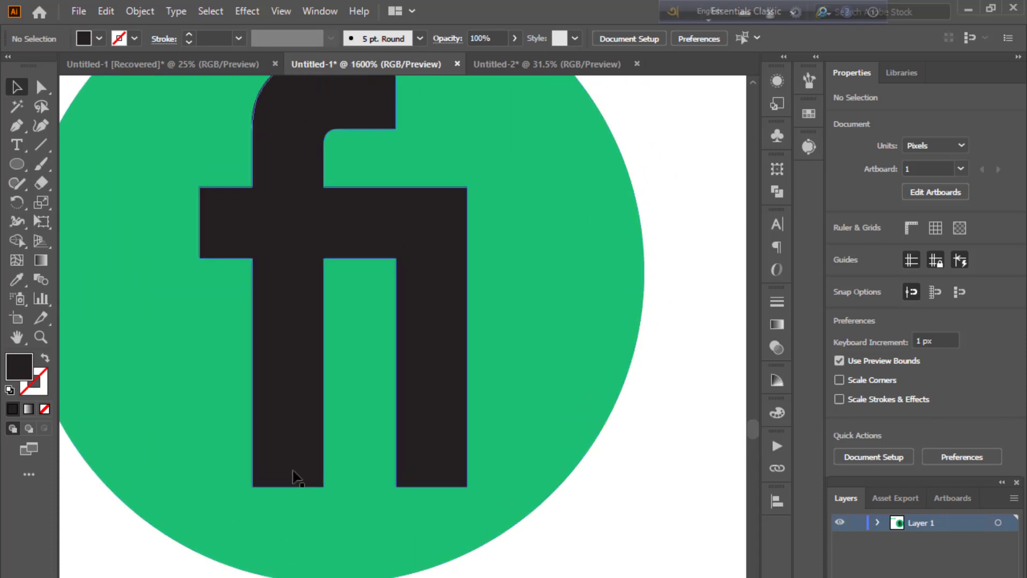
{"action": "left_click", "coordinate": [877, 522]}
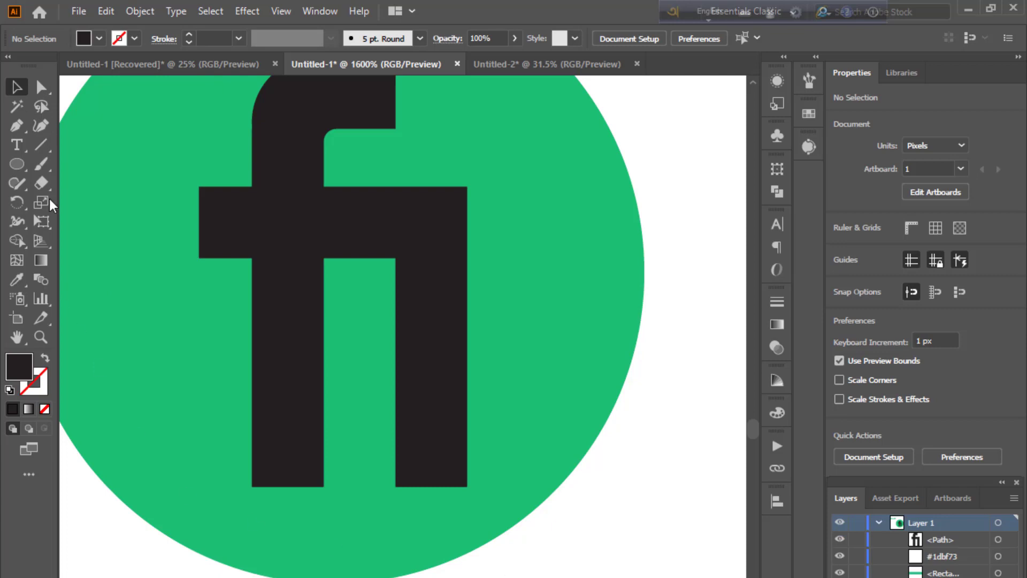
{"action": "left_click", "coordinate": [40, 87]}
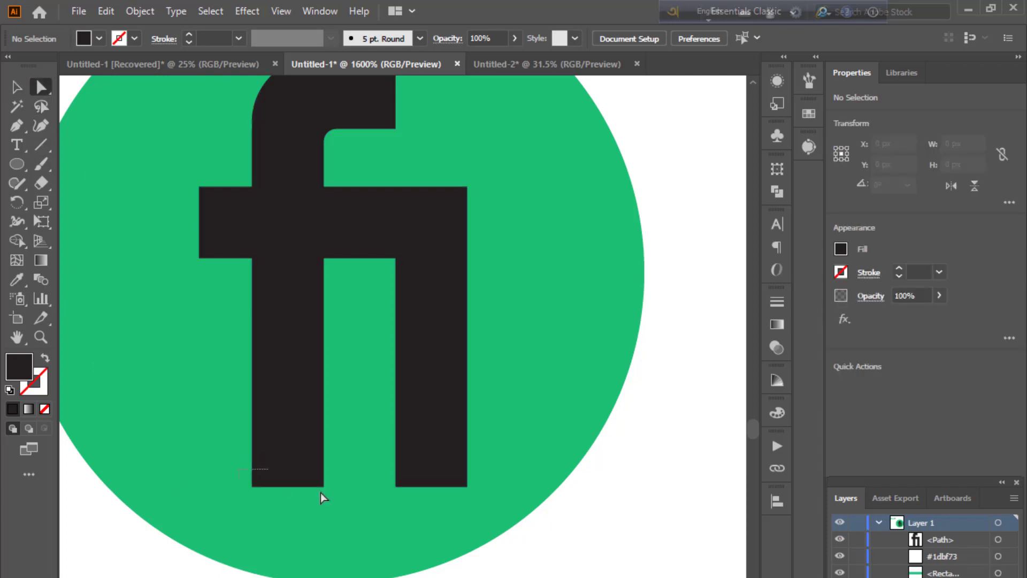
{"action": "left_click_drag", "start_coordinate": [239, 469], "coordinate": [485, 515]}
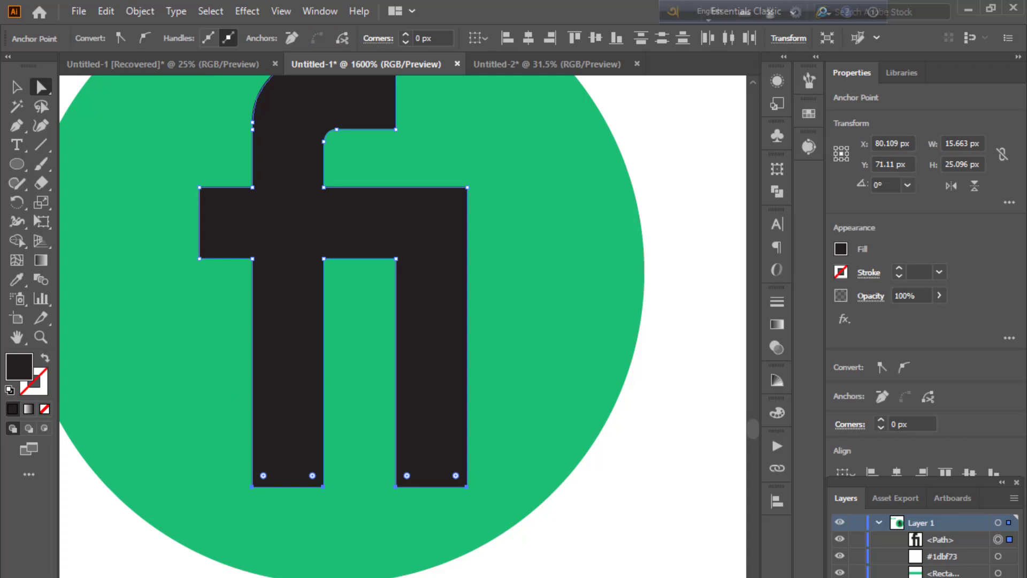
{"action": "key", "text": "Up"}
{"action": "key", "text": "Up"}
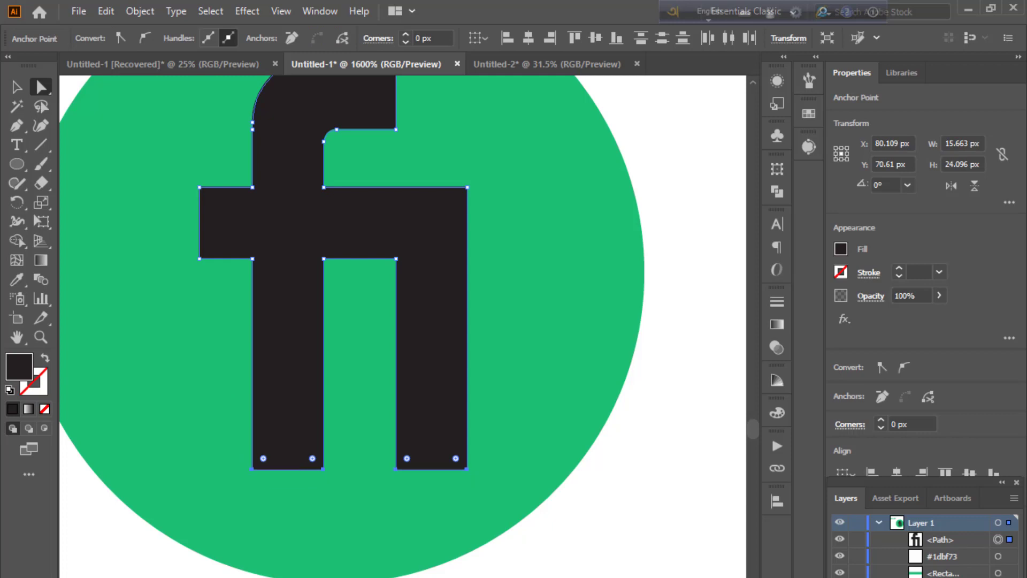
{"action": "key", "text": "ctrl+shift+a"}
{"action": "scroll", "coordinate": [402, 321], "scroll_direction": "up", "scroll_amount": 1}
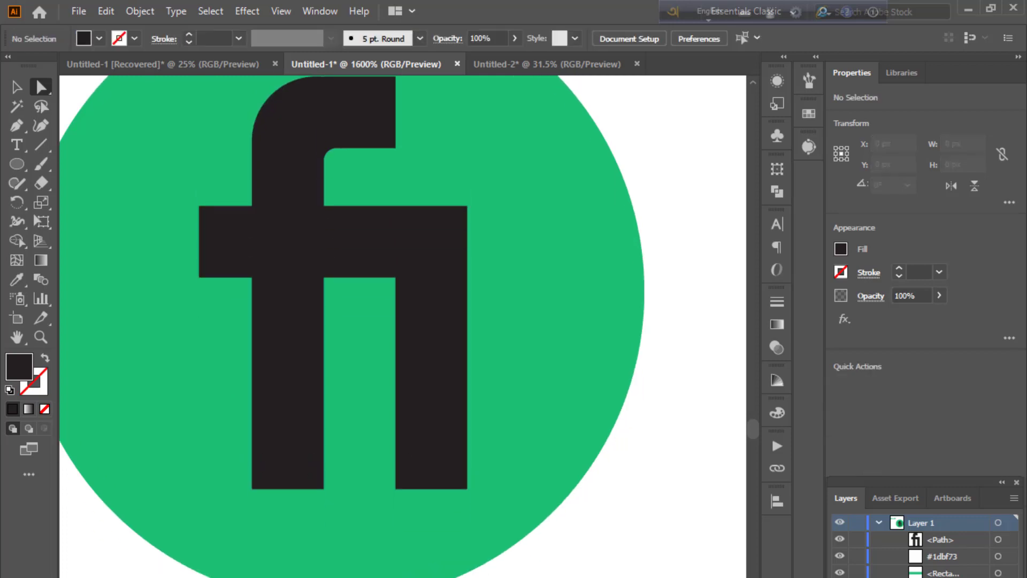
{"action": "key", "text": "ctrl+minus"}
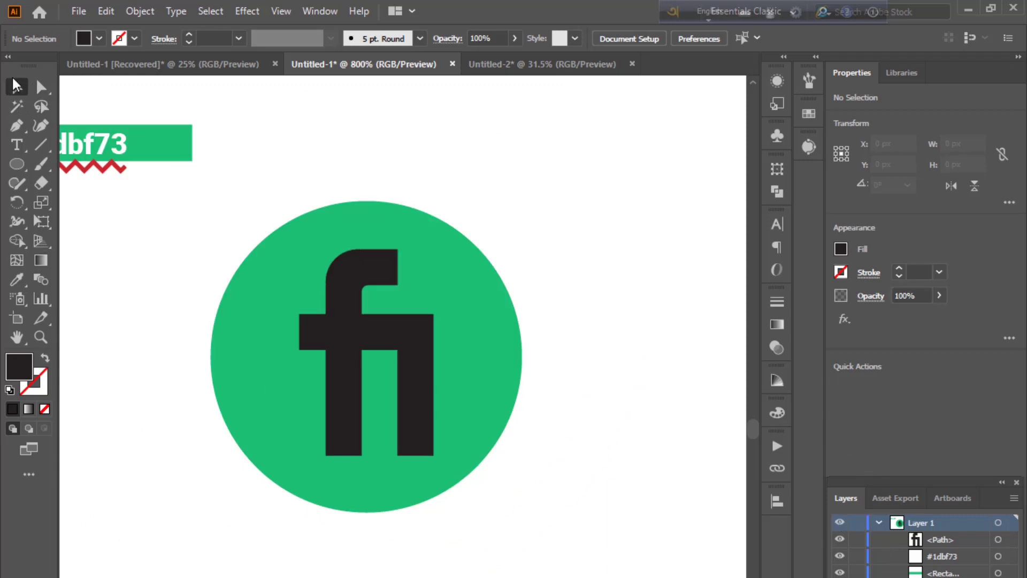
- Vertically centre the whole circle logo with Vertical Align Center
{"action": "left_click_drag", "start_coordinate": [178, 231], "coordinate": [631, 516]}
{"action": "left_click", "coordinate": [777, 501]}
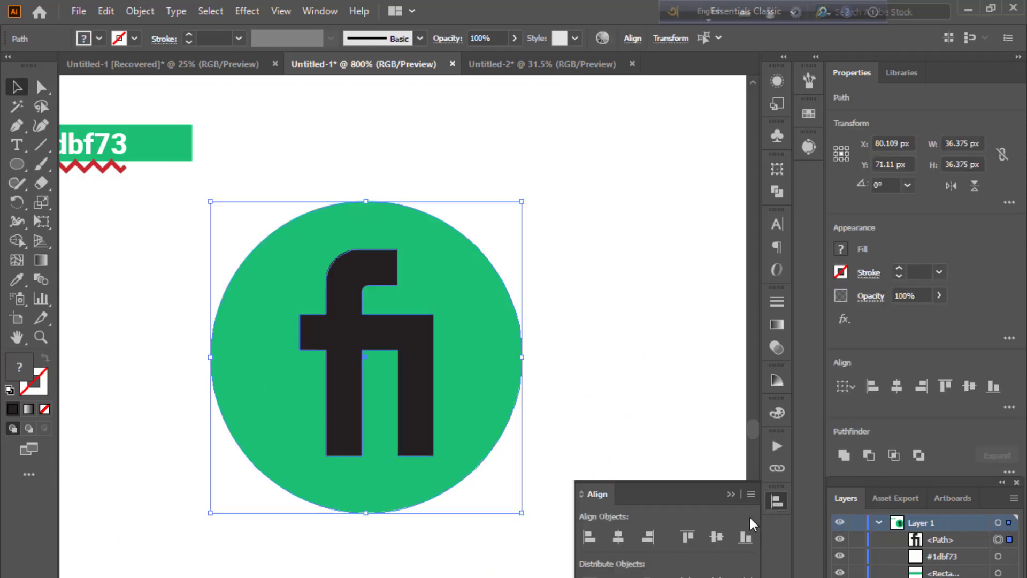
{"action": "left_click", "coordinate": [716, 536]}
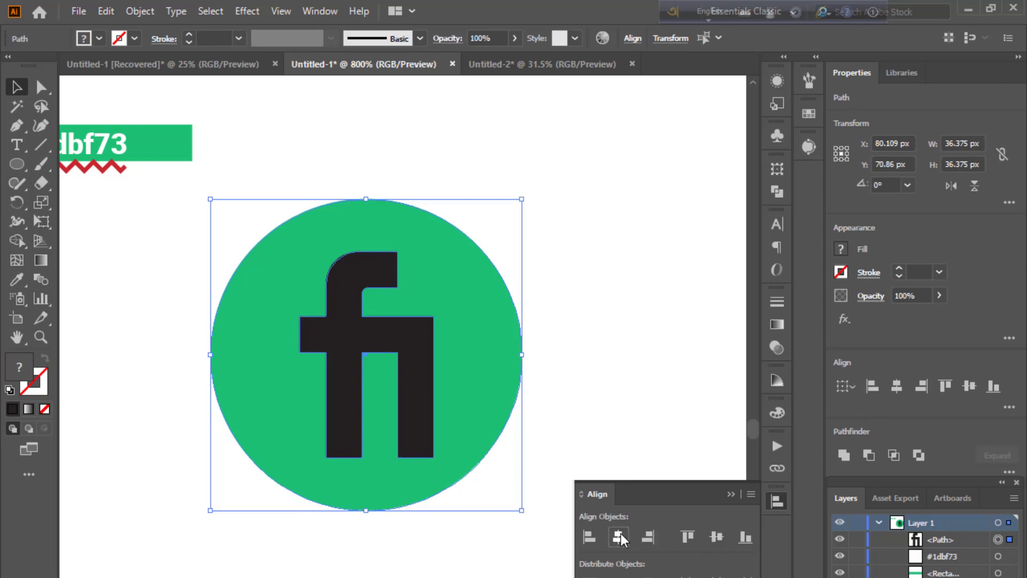
{"action": "left_click", "coordinate": [730, 493]}
{"action": "left_click", "coordinate": [562, 460]}
- Give the fi letterform a white fill sampled from the white label text
{"action": "left_click", "coordinate": [423, 374]}
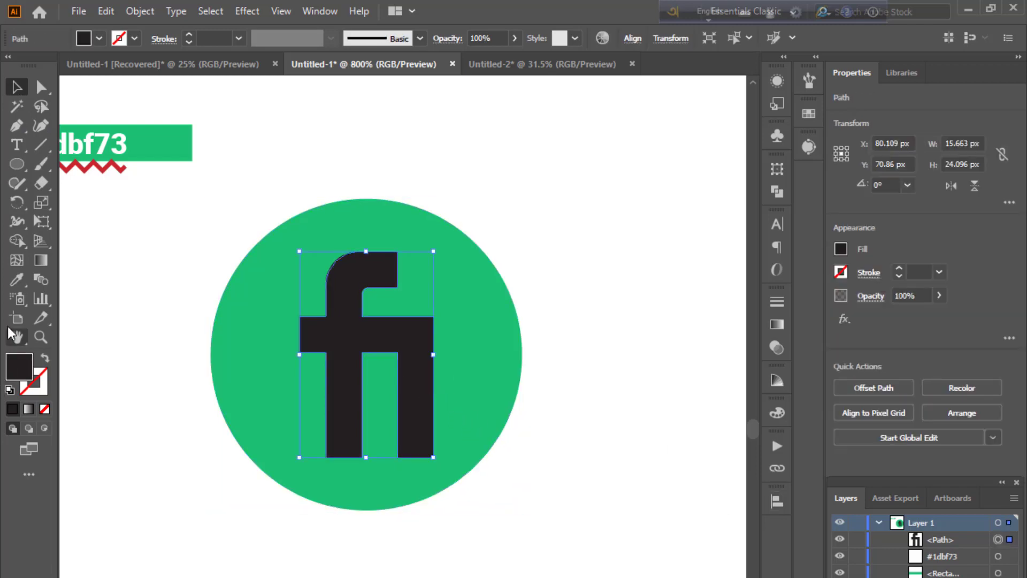
{"action": "left_click", "coordinate": [17, 279]}
{"action": "left_click", "coordinate": [117, 286]}
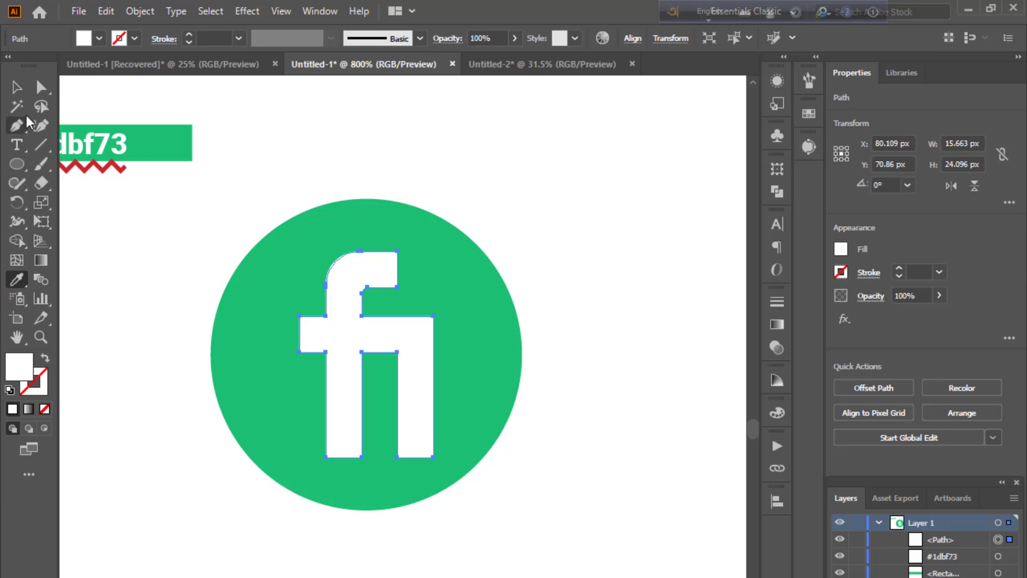
{"action": "key", "text": "v"}
{"action": "left_click", "coordinate": [580, 225]}
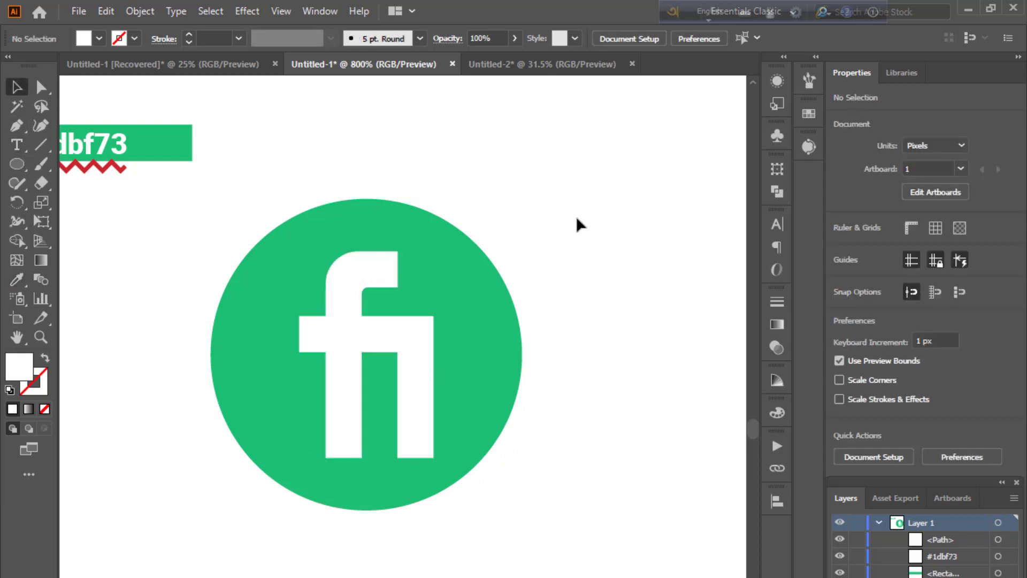
{"action": "key", "text": "ctrl+minus"}
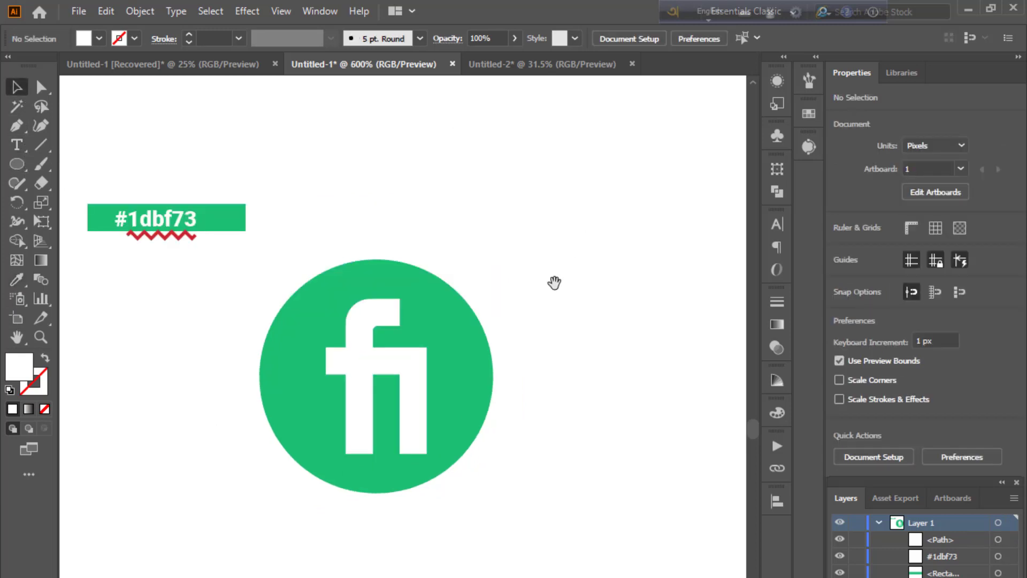
- Round the inner corner under the f's hook to about 1.3 px radius
{"action": "left_click_drag", "start_coordinate": [554, 282], "coordinate": [573, 273]}
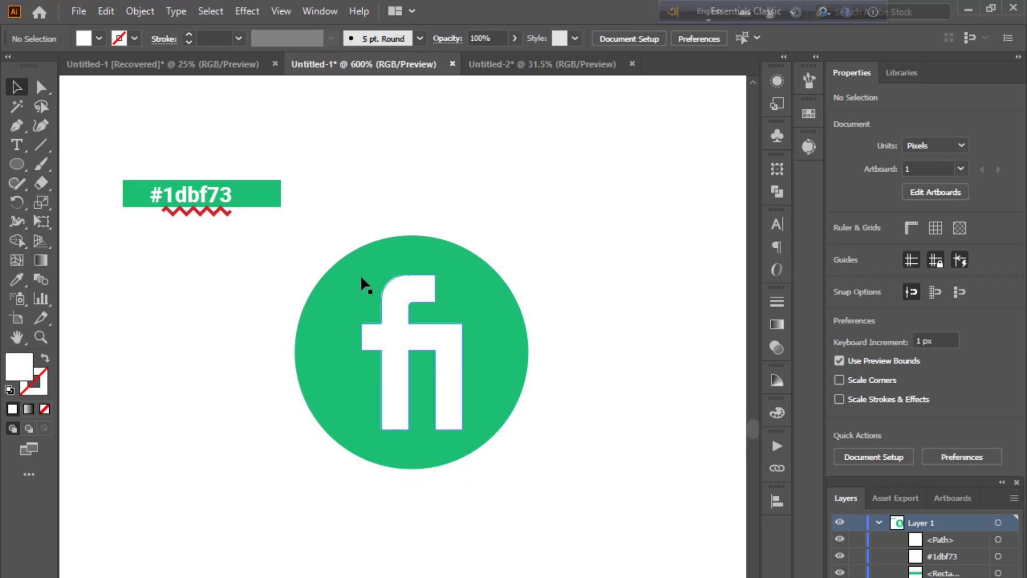
{"action": "left_click", "coordinate": [41, 87]}
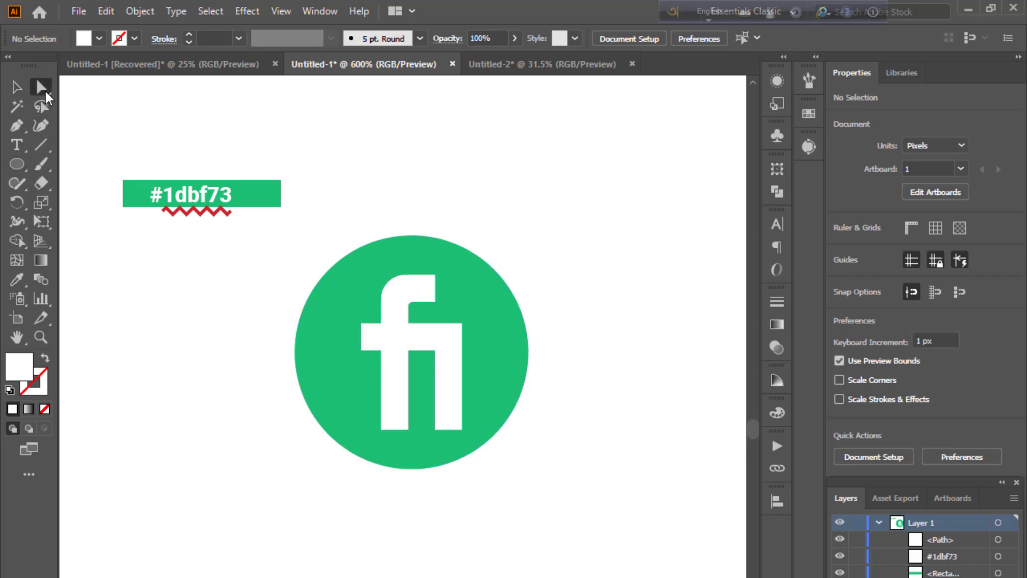
{"action": "left_click", "coordinate": [405, 299]}
{"action": "left_click_drag", "start_coordinate": [419, 311], "coordinate": [422, 316]}
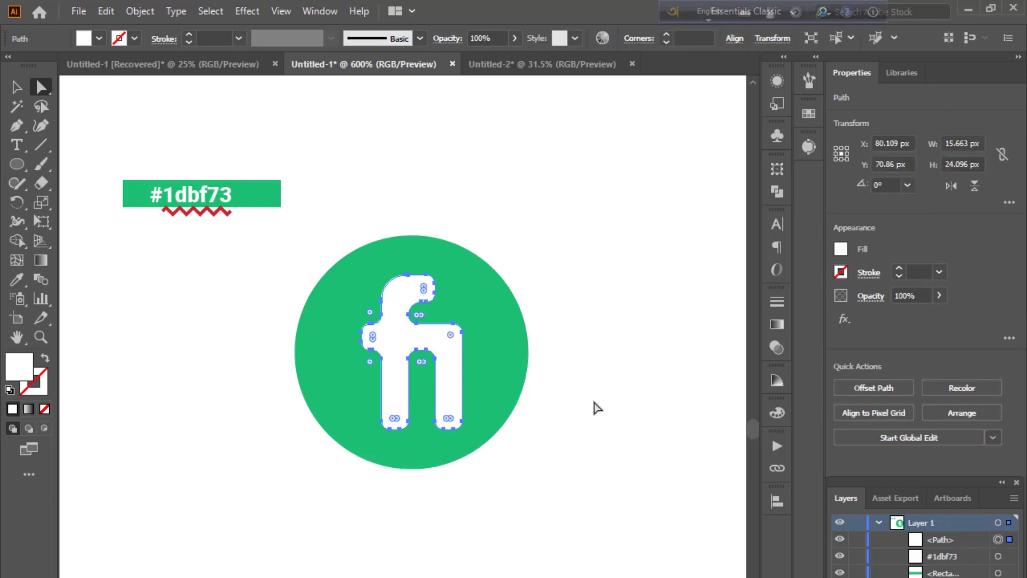
{"action": "key", "text": "ctrl+plus"}
{"action": "key", "text": "ctrl+plus"}
{"action": "key", "text": "ctrl+plus"}
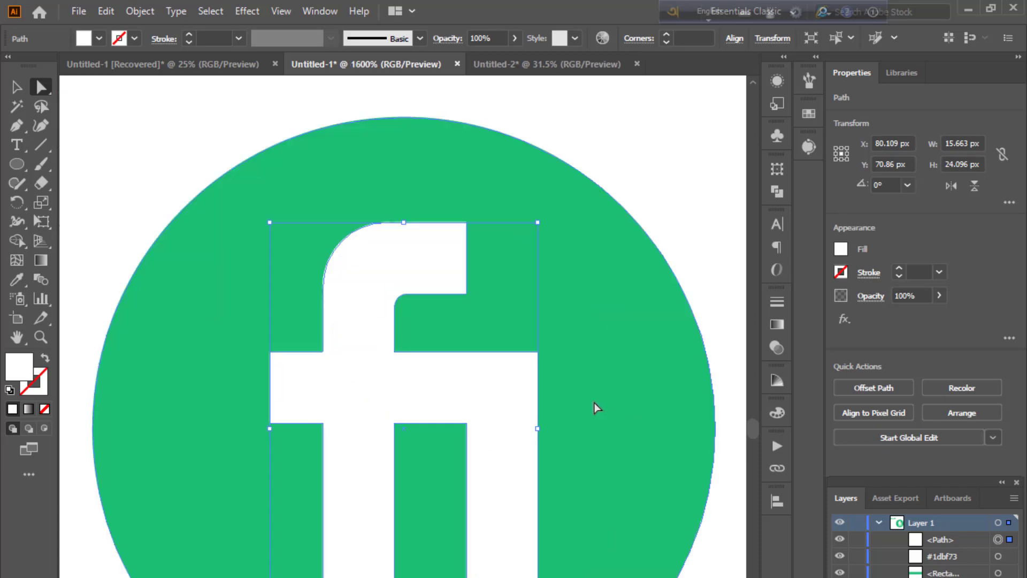
{"action": "key", "text": "ctrl+plus"}
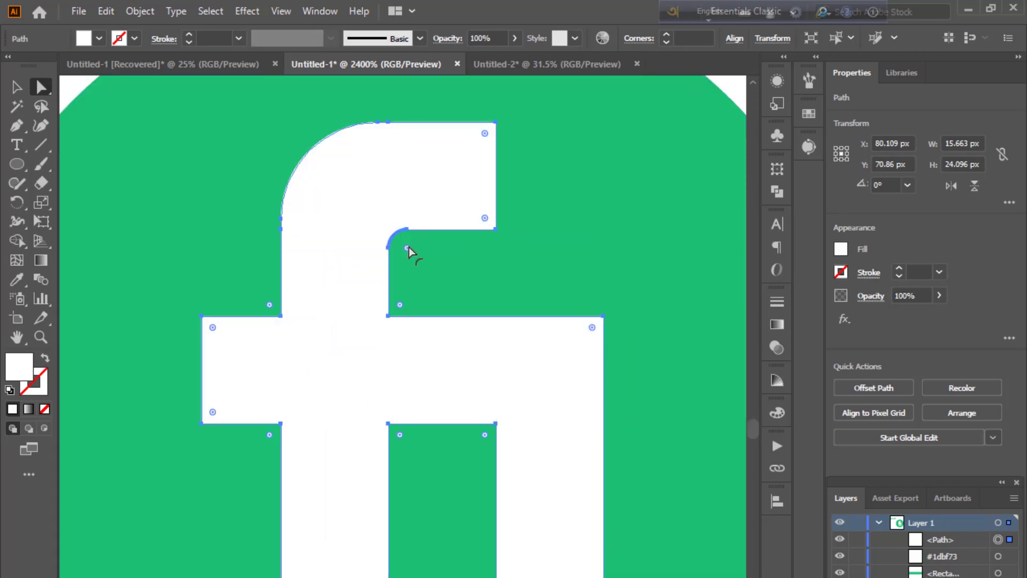
{"action": "left_click_drag", "start_coordinate": [408, 249], "coordinate": [426, 258]}
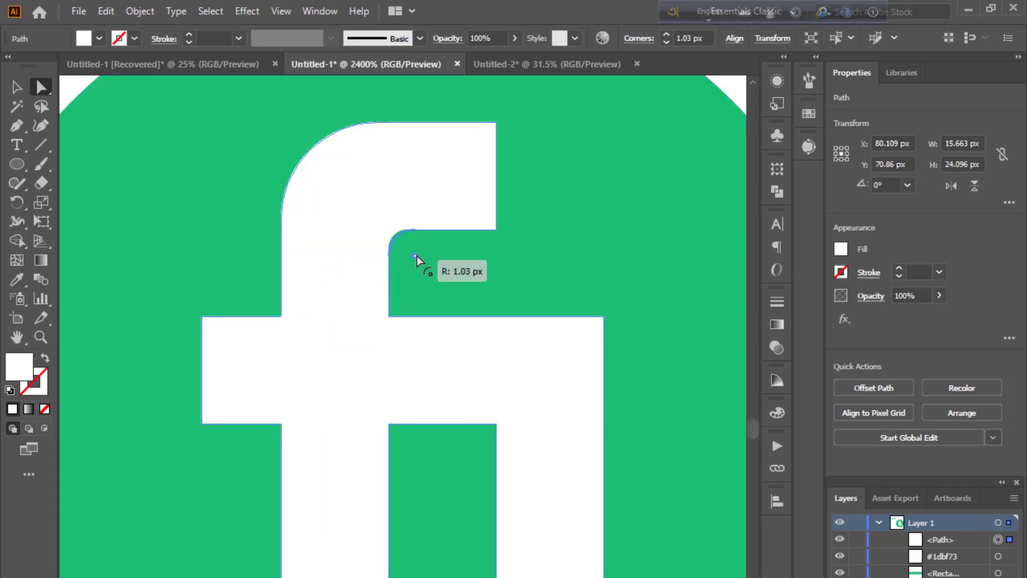
{"action": "scroll", "coordinate": [409, 328], "scroll_direction": "up", "scroll_amount": 3}
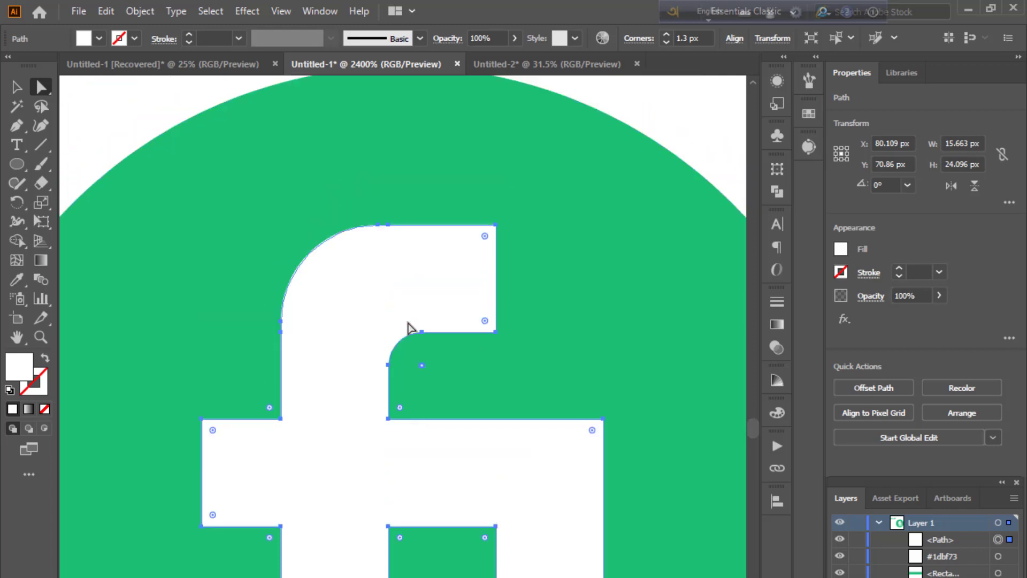
{"action": "left_click", "coordinate": [118, 102]}
{"action": "key", "text": "ctrl+minus"}
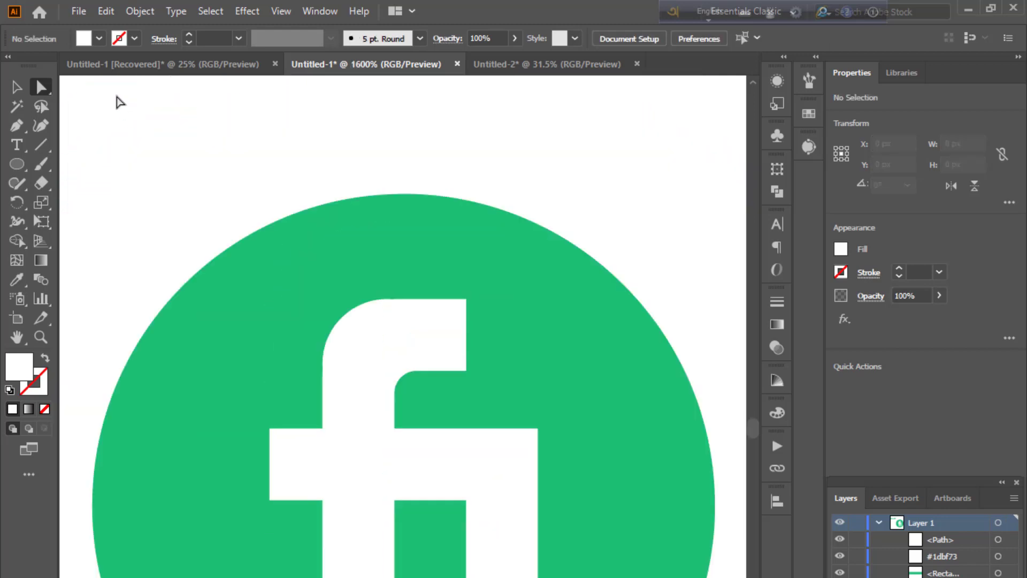
{"action": "key", "text": "ctrl+minus"}
{"action": "key", "text": "ctrl+minus"}
{"action": "scroll", "coordinate": [339, 264], "scroll_direction": "down", "scroll_amount": 2}
{"action": "scroll", "coordinate": [314, 213], "scroll_direction": "left", "scroll_amount": 2}
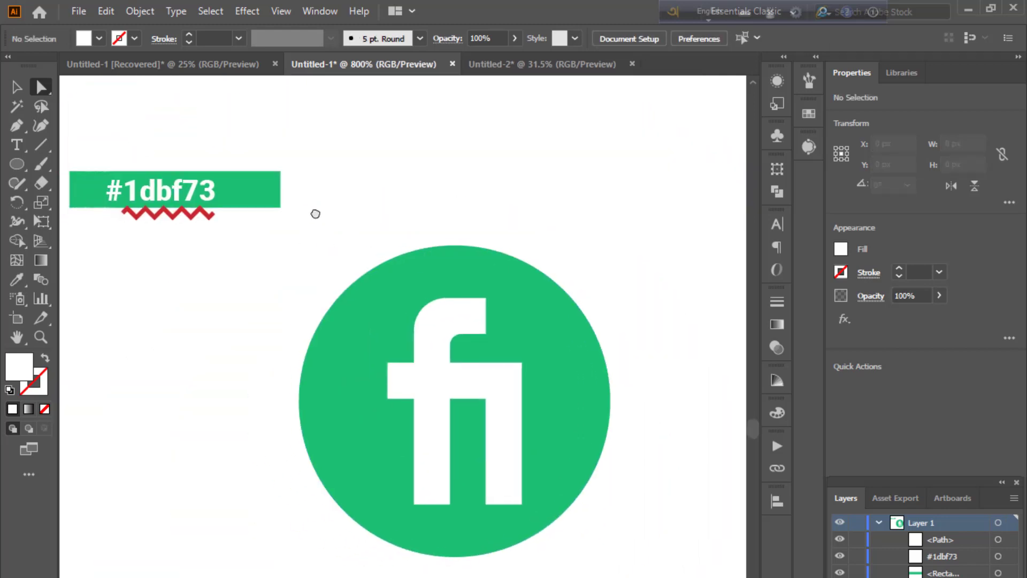
{"action": "scroll", "coordinate": [316, 177], "scroll_direction": "down", "scroll_amount": 3}
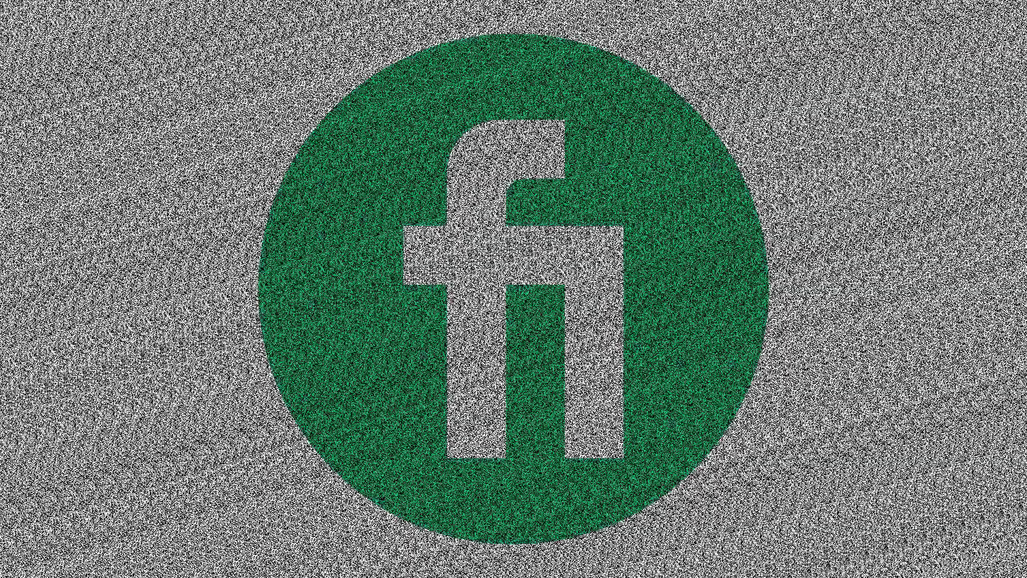